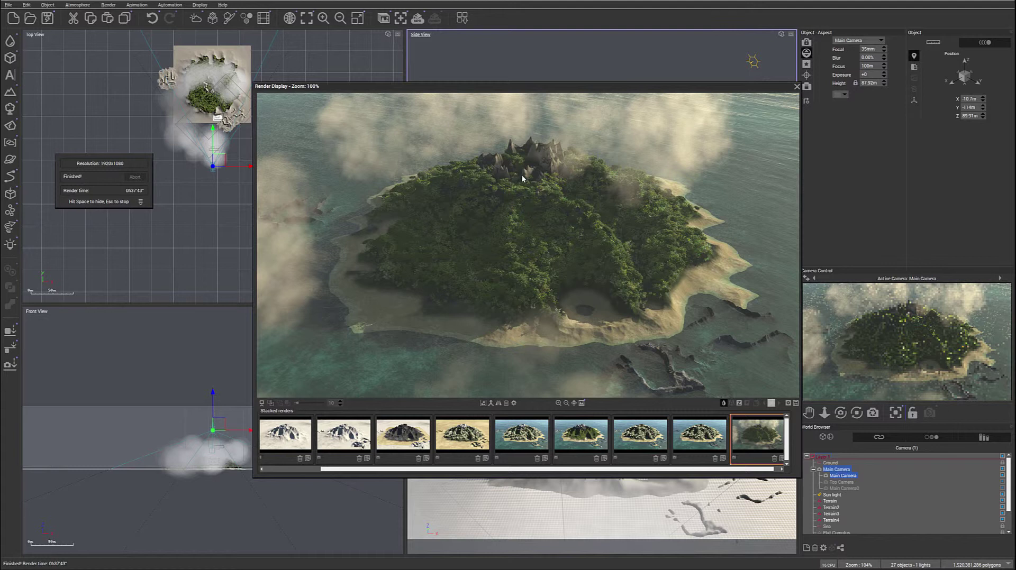
Review the stacked island renders from the finished version back to the earliest bare terrain
left_click(685, 438)
left_click(639, 438)
left_click(582, 437)
left_click(527, 437)
left_click(469, 437)
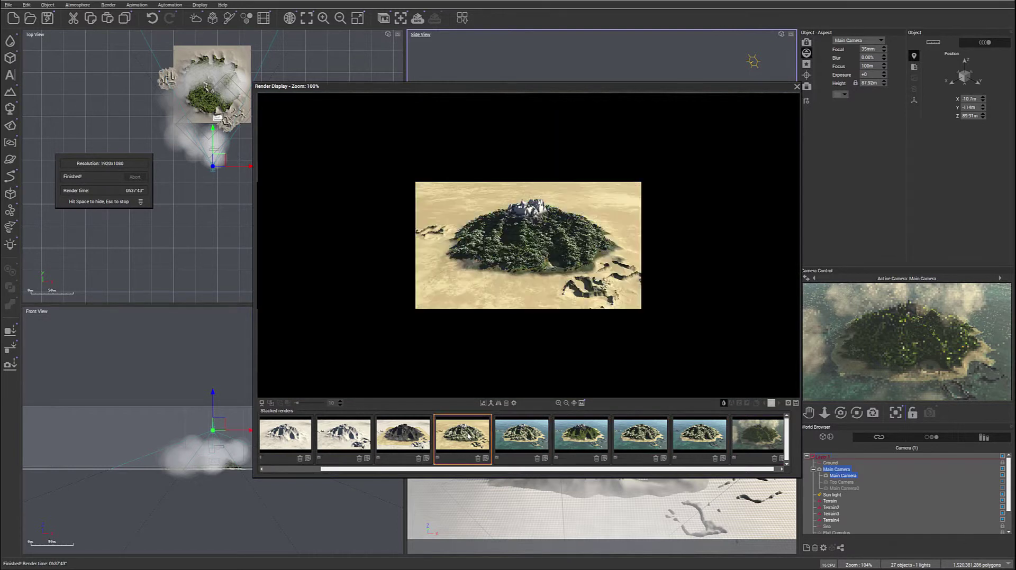
left_click(416, 438)
left_click(353, 437)
left_click(292, 434)
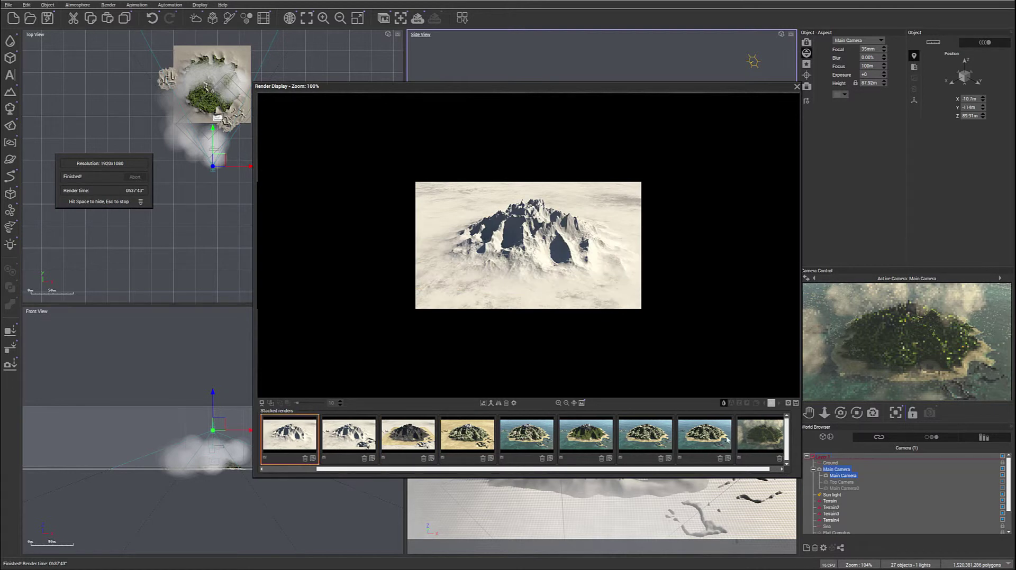
left_click_drag(676, 470, 707, 470)
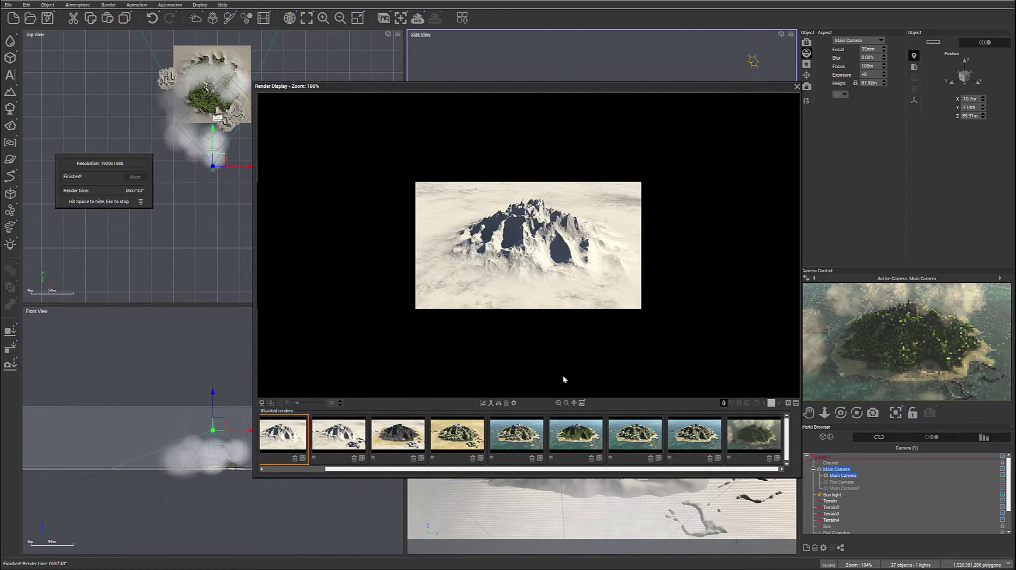
left_click(97, 253)
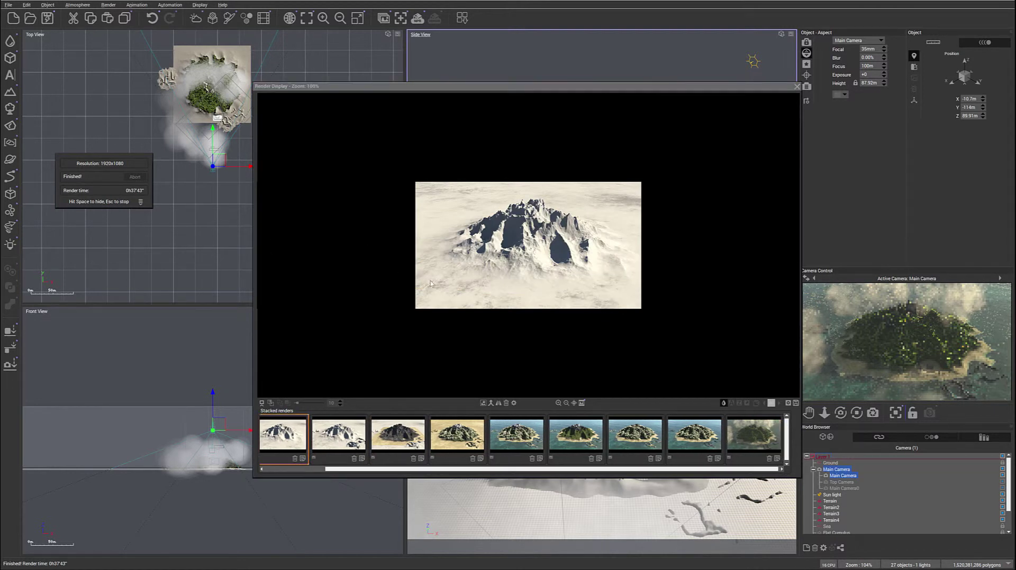
left_click(748, 435)
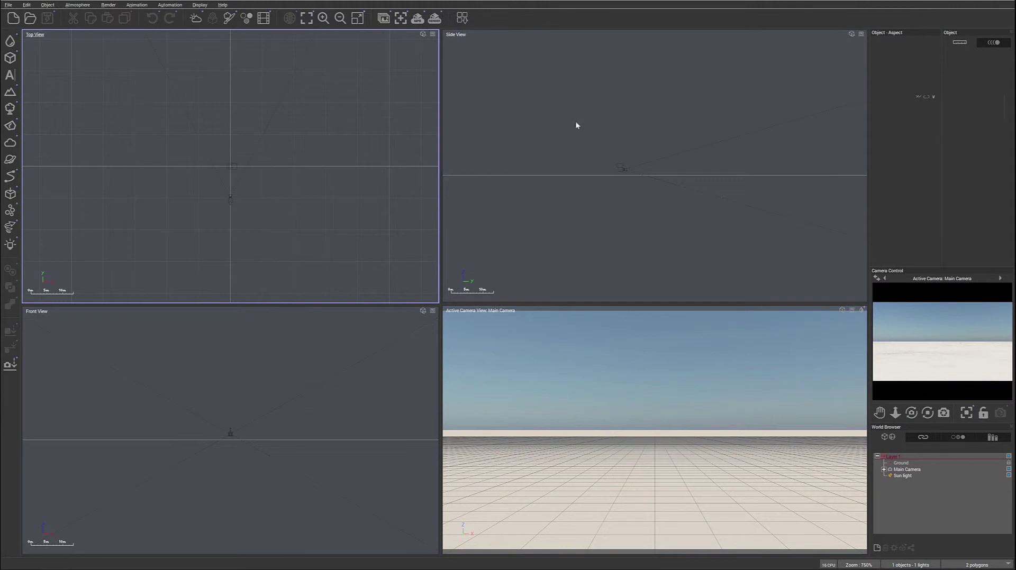
Move the main camera to about Y −54 m at a height of about 37 m, and tilt it down toward the ground
middle_click_drag(572, 139, 570, 163)
left_click(602, 219)
scroll(608, 214, "down", 4)
left_click_drag(615, 209, 568, 168)
mouse_move(911, 412)
left_mouse_down()
mouse_move(911, 424)
mouse_move(913, 416)
left_mouse_up()
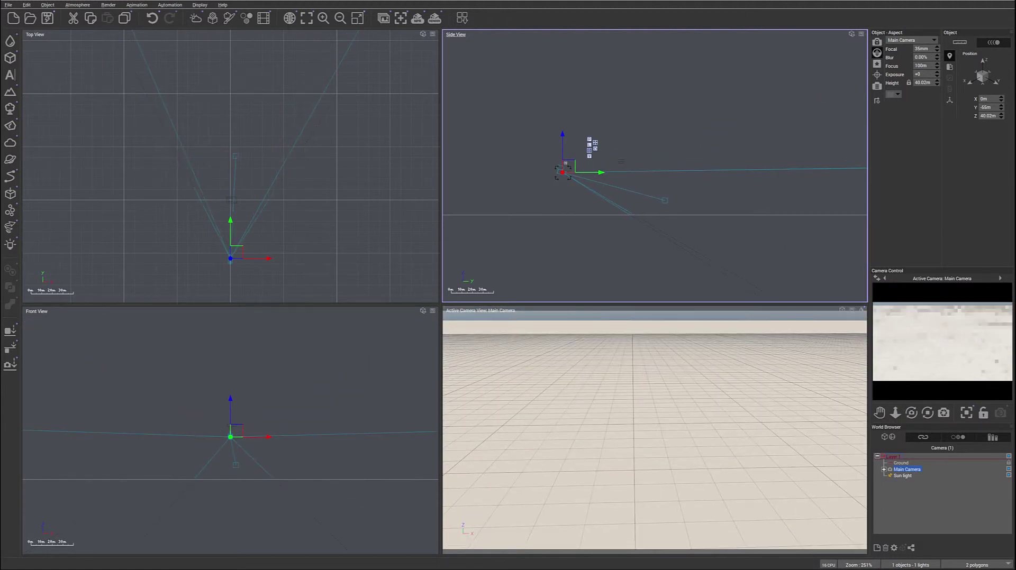
left_click_drag(569, 167, 569, 169)
left_click_drag(911, 413, 911, 421)
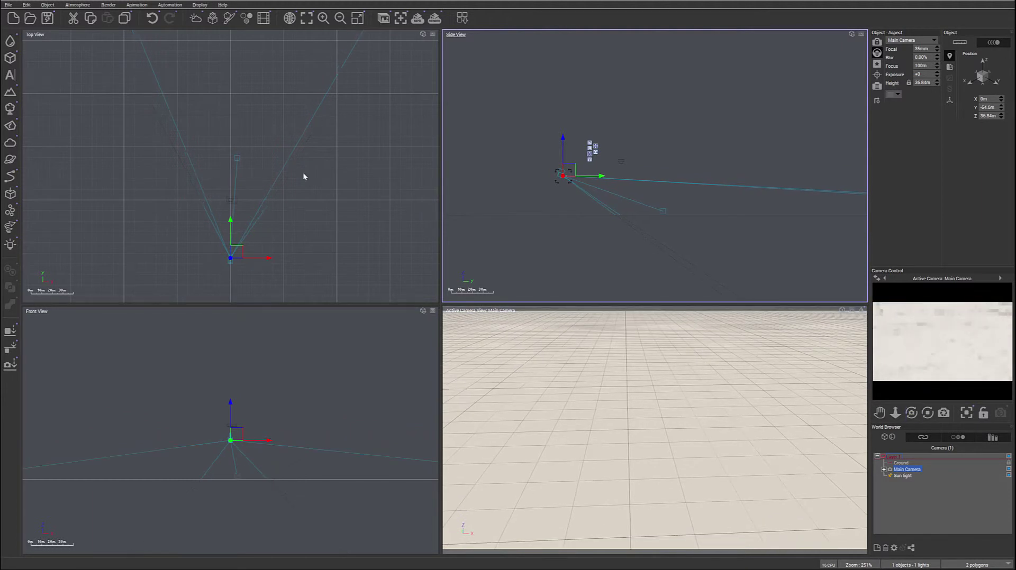
middle_click_drag(309, 173, 378, 177)
left_click_drag(310, 269, 311, 267)
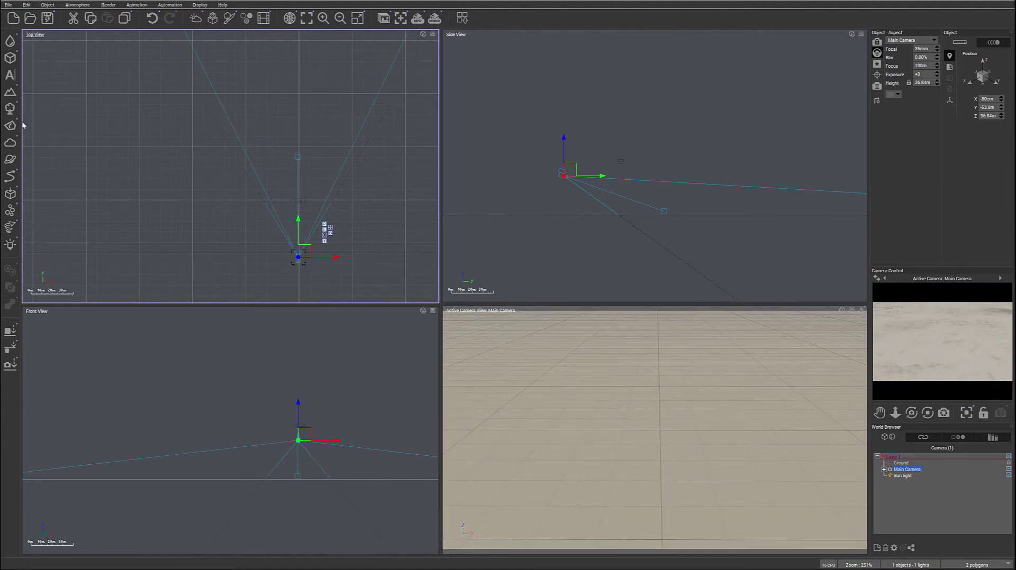
Add a terrain, scale it down, and place it in front of the camera at about X −12 m, Y 73 m
left_click(10, 91)
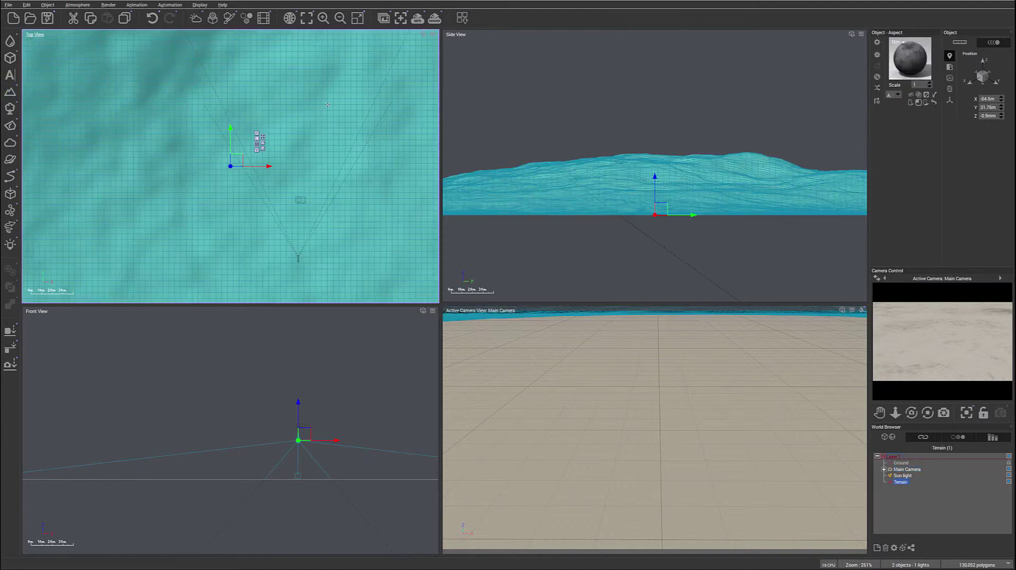
scroll(312, 166, "down", 3)
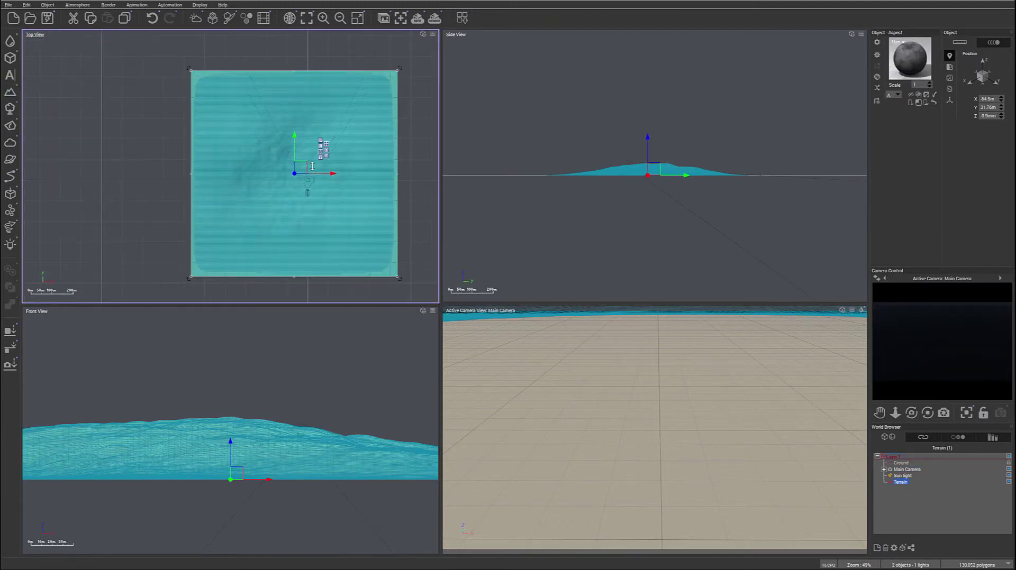
left_click_drag(303, 166, 325, 151)
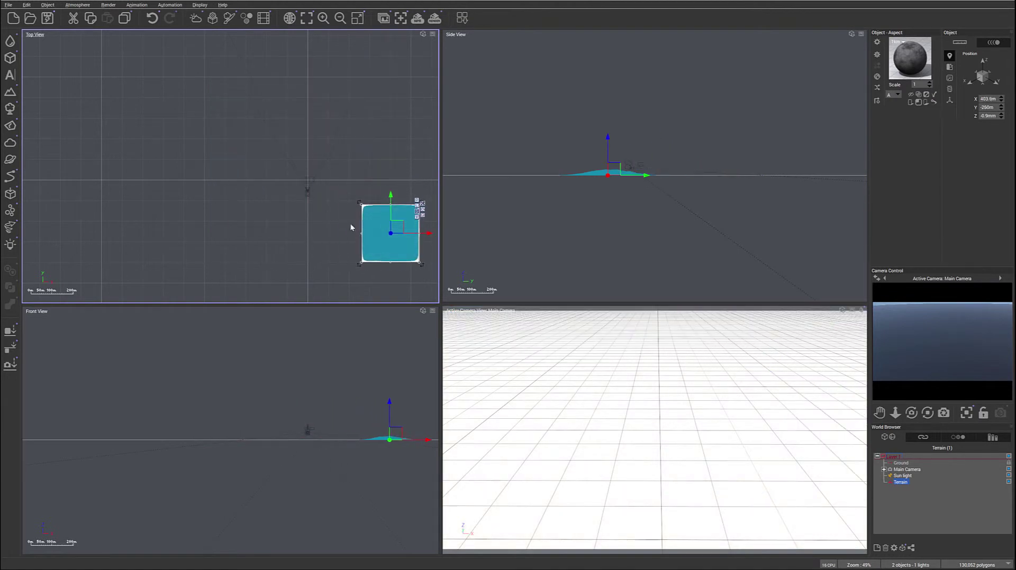
left_click_drag(397, 226, 311, 157)
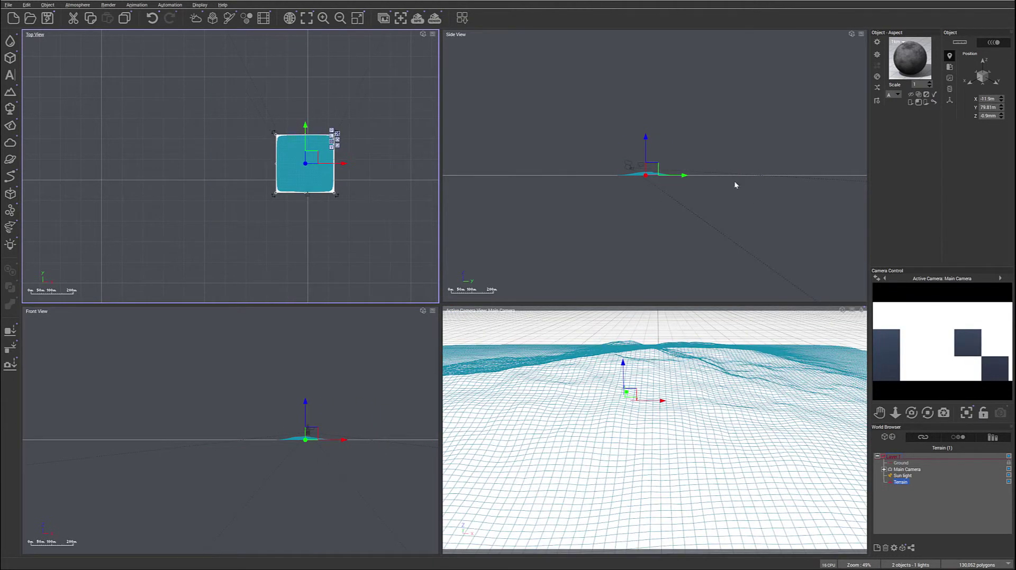
scroll(679, 170, "up", 5)
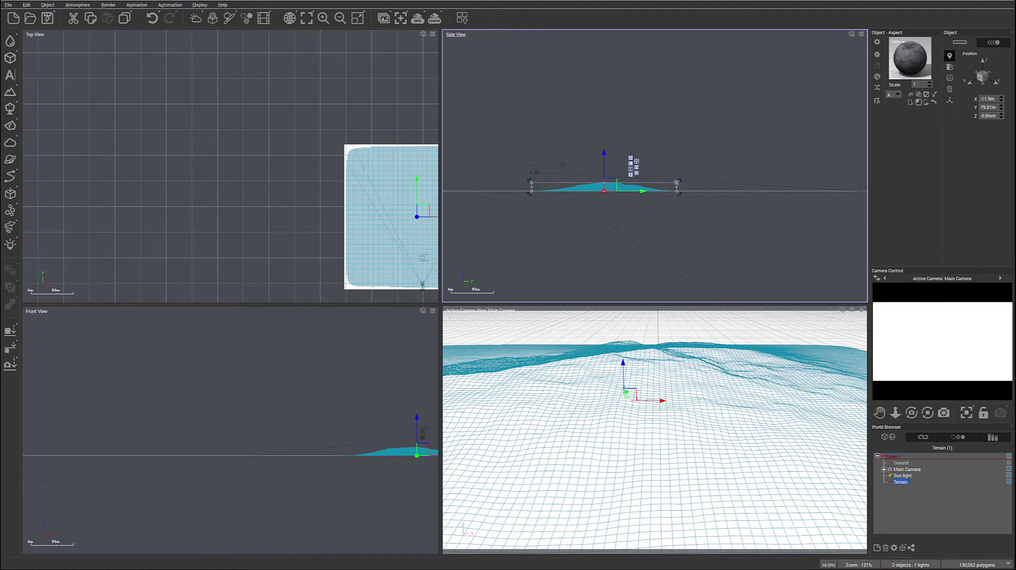
mouse_move(613, 188)
left_mouse_down()
mouse_move(586, 188)
mouse_move(610, 186)
left_mouse_up()
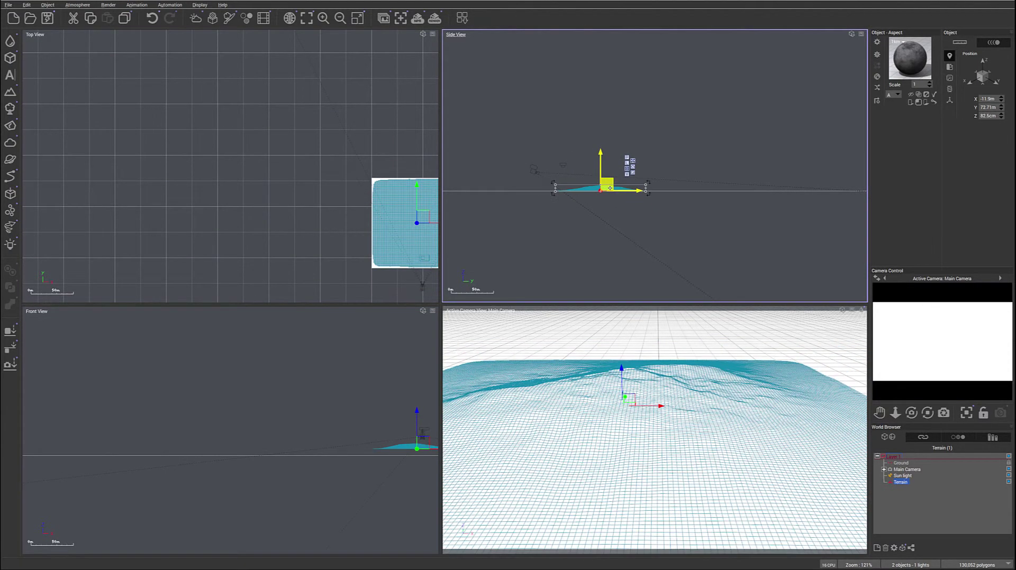
Move the main camera back to about Y −119 m and up to about 72 m, centred to frame the whole terrain
left_click(535, 171)
left_click_drag(536, 166, 511, 150)
right_click_drag(411, 215, 332, 150)
left_click_drag(353, 244, 347, 248)
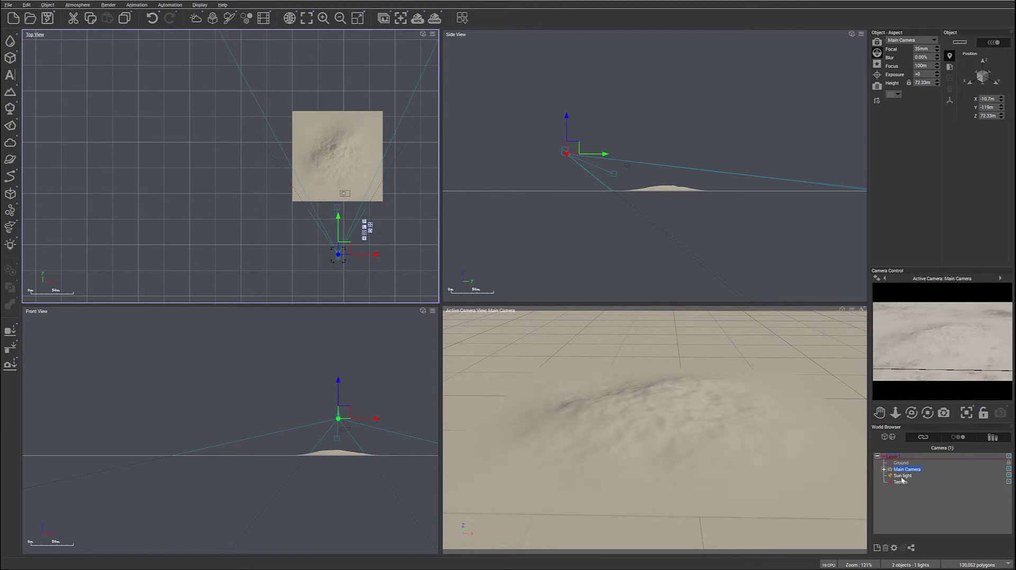
Drop the terrain onto the ground and open it in the Terrain Editor
left_click(900, 481)
left_click(13, 330)
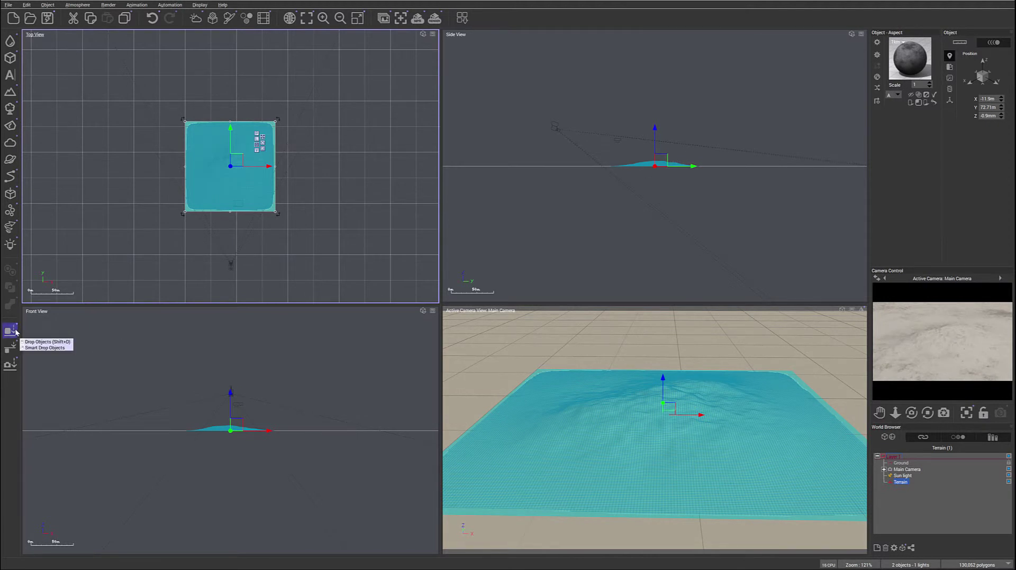
right_click(255, 175)
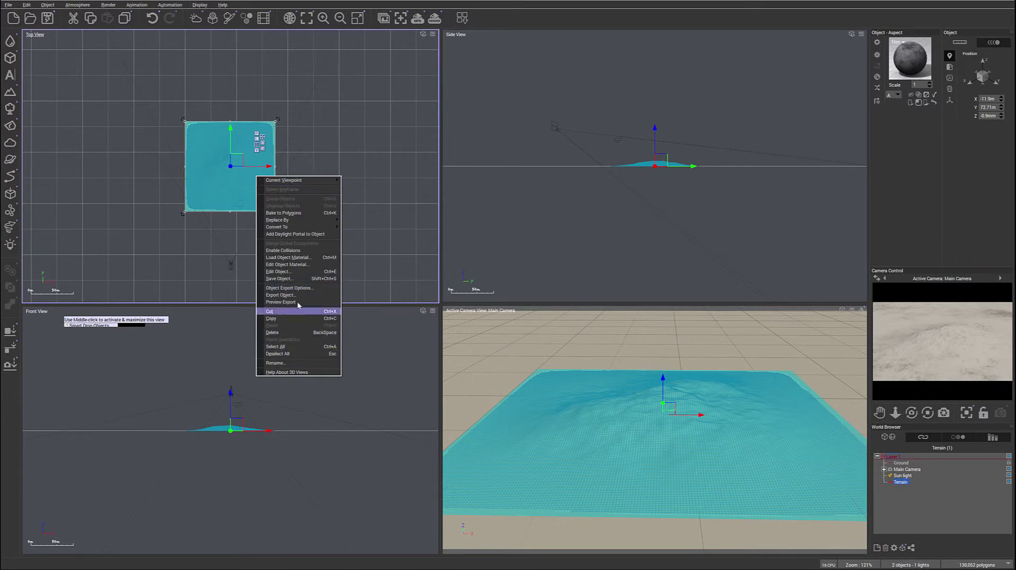
left_click(278, 271)
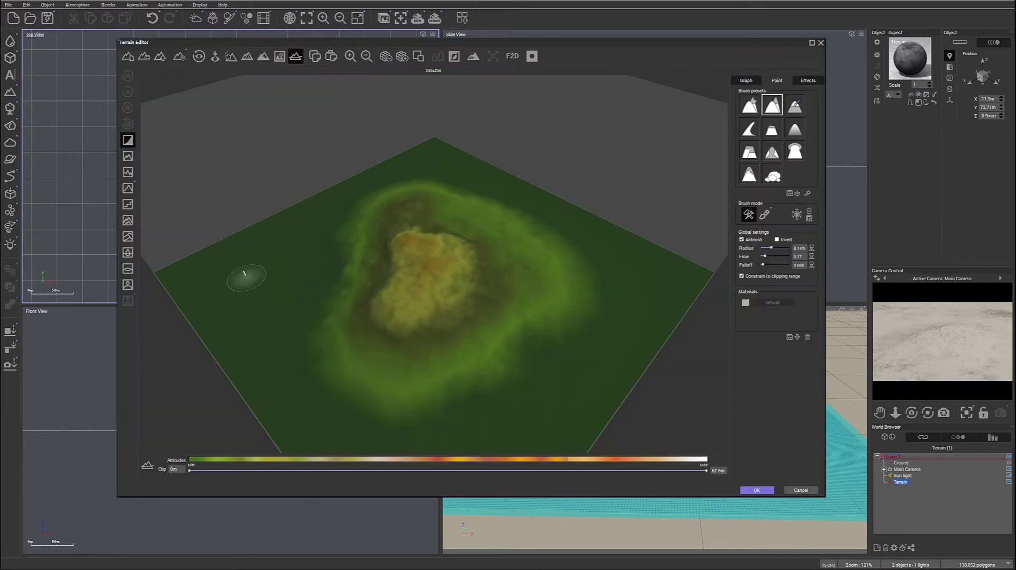
Hide the surroundings in the terrain preview and double the terrain's resolution twice to 1024x1024
left_click(296, 56)
left_click_drag(646, 260, 580, 230)
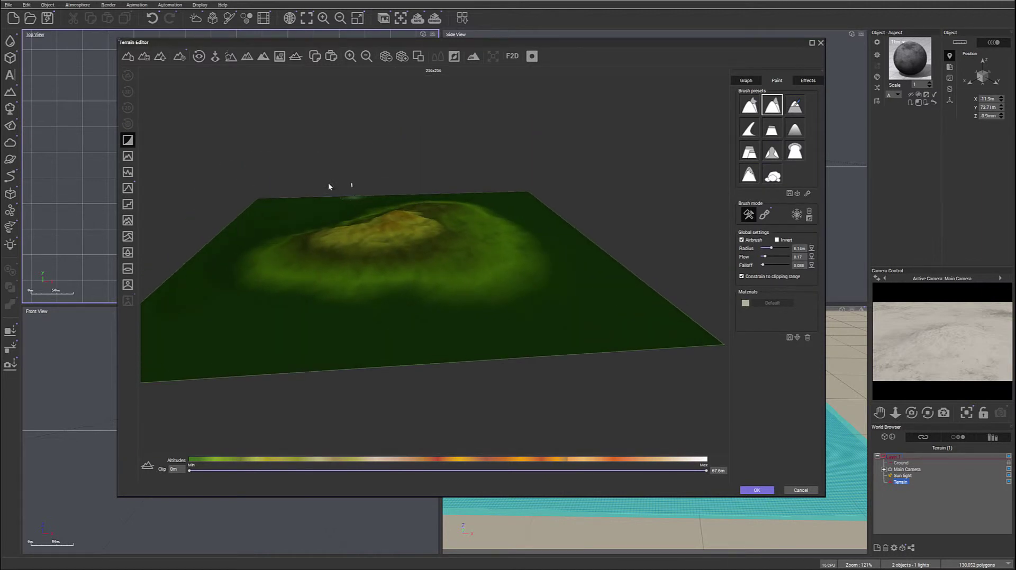
left_click(401, 56)
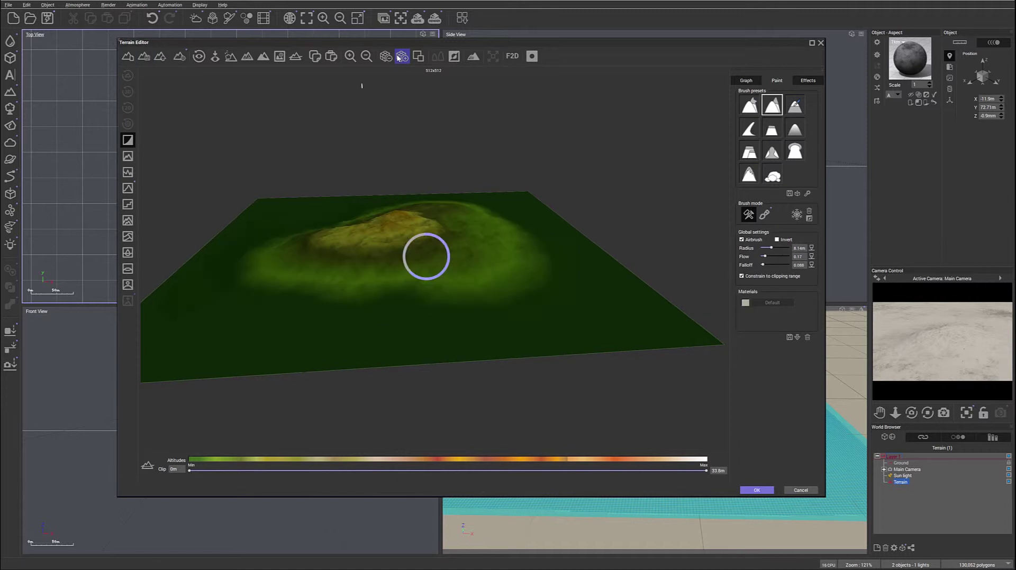
left_click(401, 56)
mouse_move(520, 217)
middle_mouse_down()
mouse_move(517, 250)
mouse_move(532, 224)
middle_mouse_up()
right_click_drag(494, 241, 487, 278)
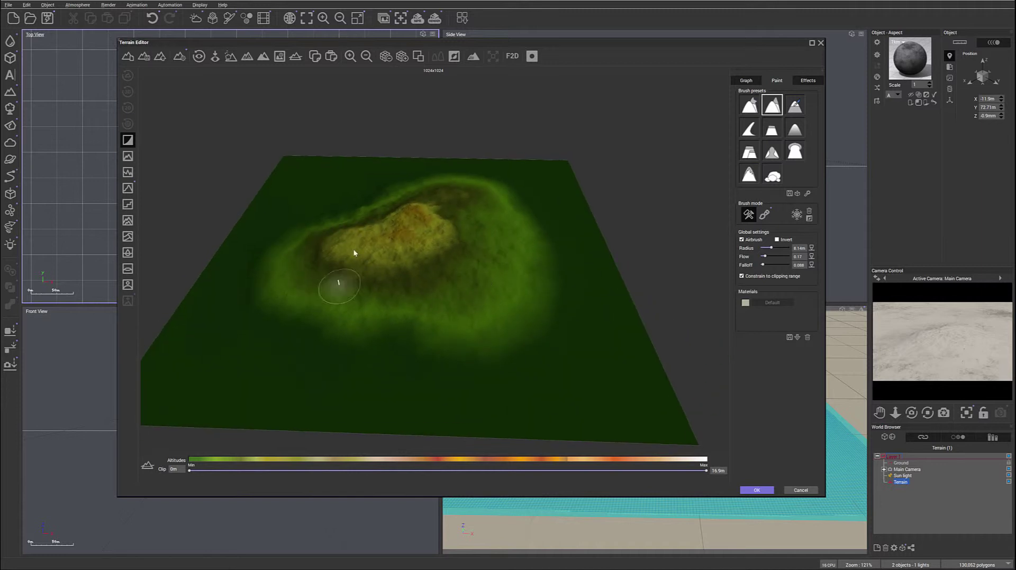
Regenerate the terrain repeatedly with the Peak preset to get new mountain shapes, and show its altitude graph settings
left_click(127, 173)
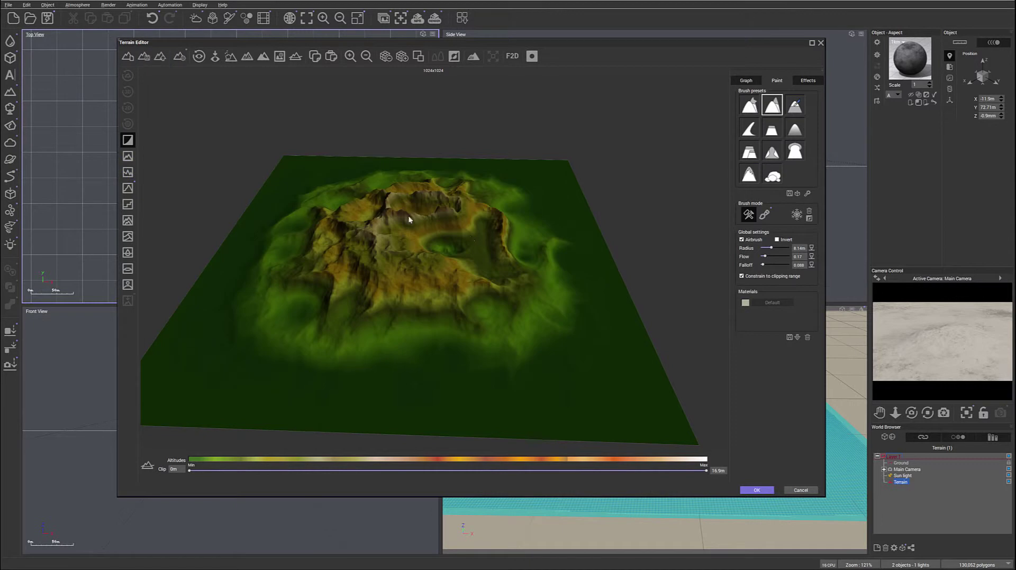
right_click_drag(402, 300, 366, 312)
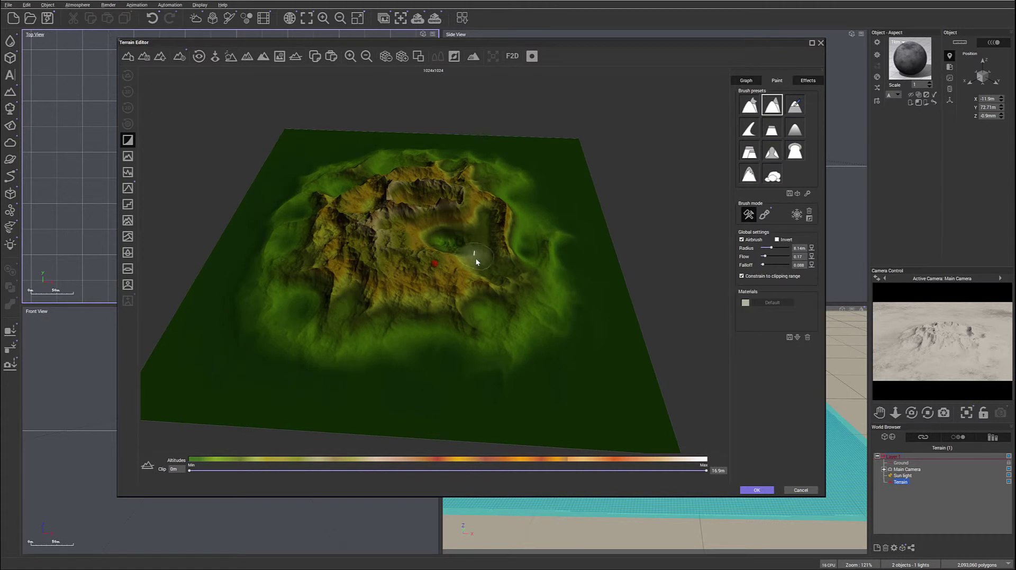
left_click(128, 173)
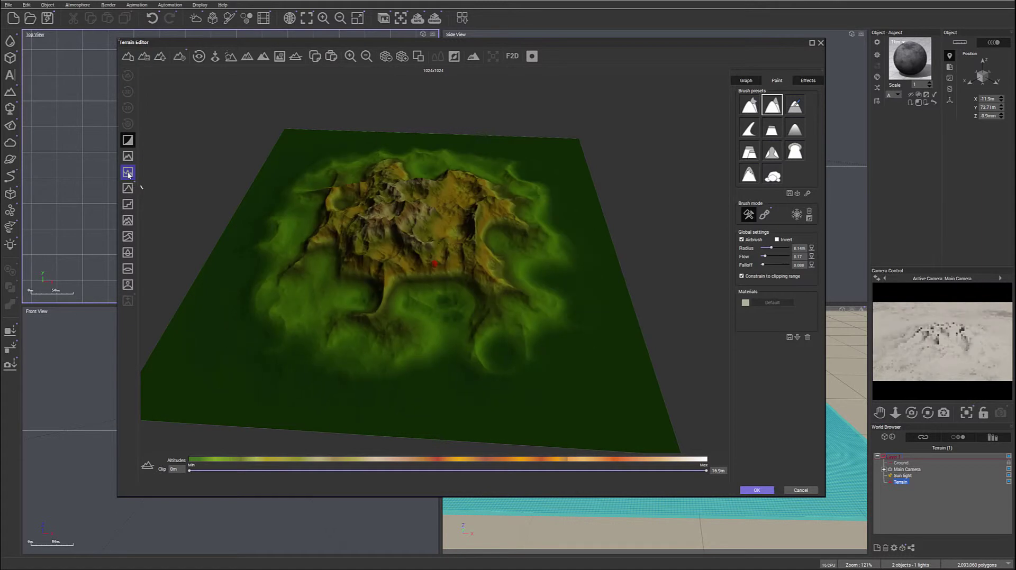
left_click(127, 174)
left_click(128, 173)
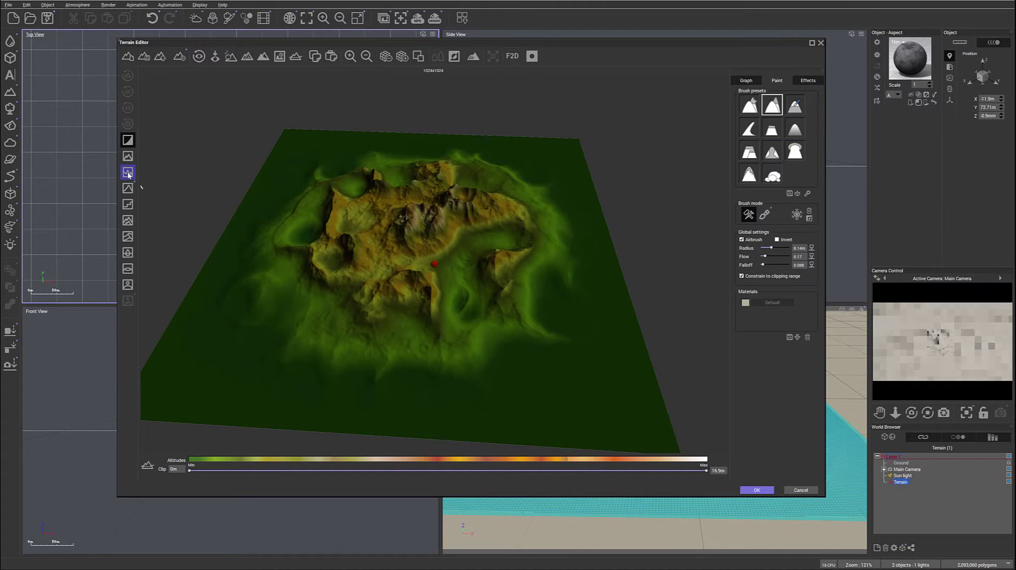
left_click(128, 173)
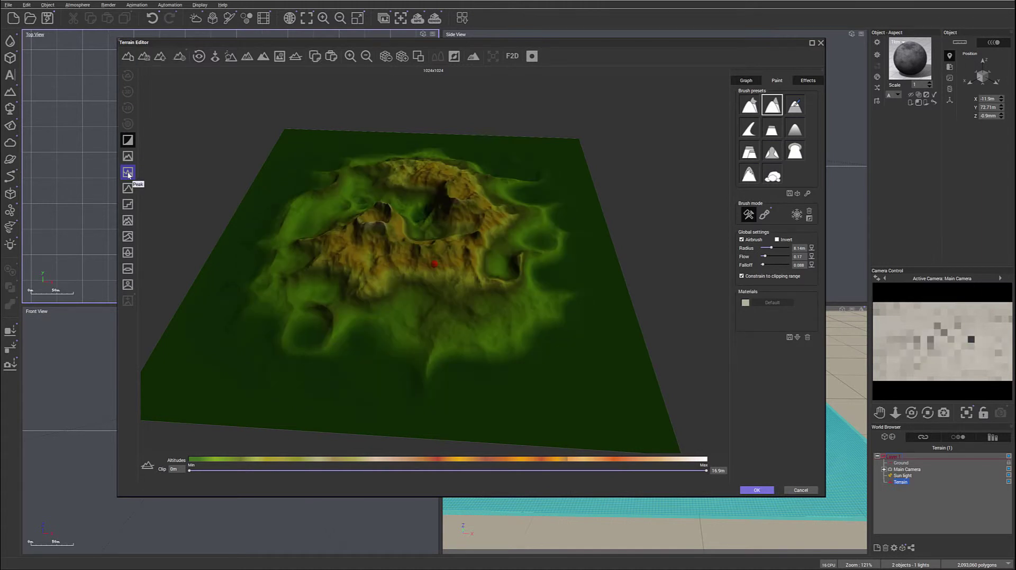
left_click(128, 173)
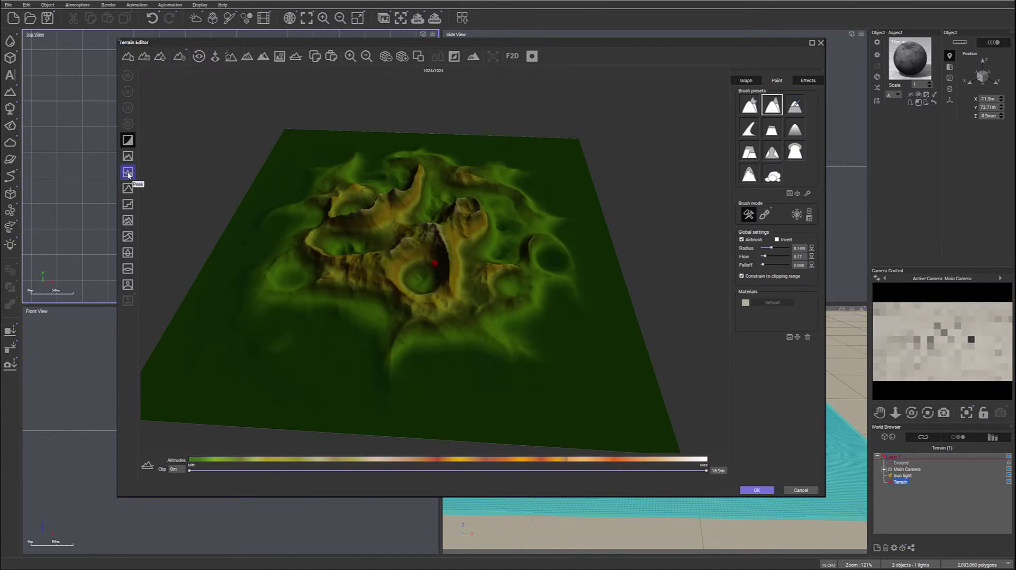
left_click(128, 173)
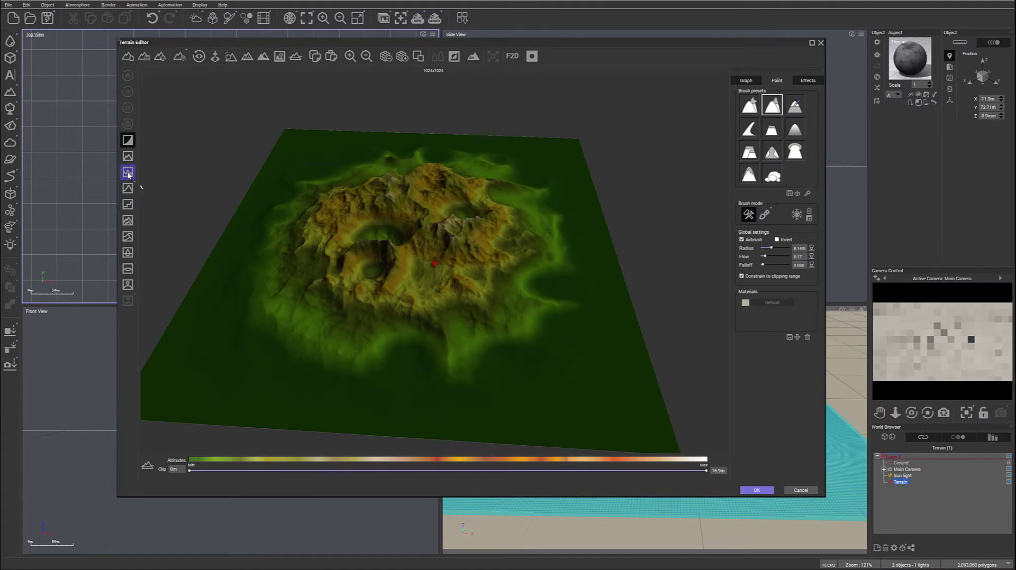
left_click(128, 173)
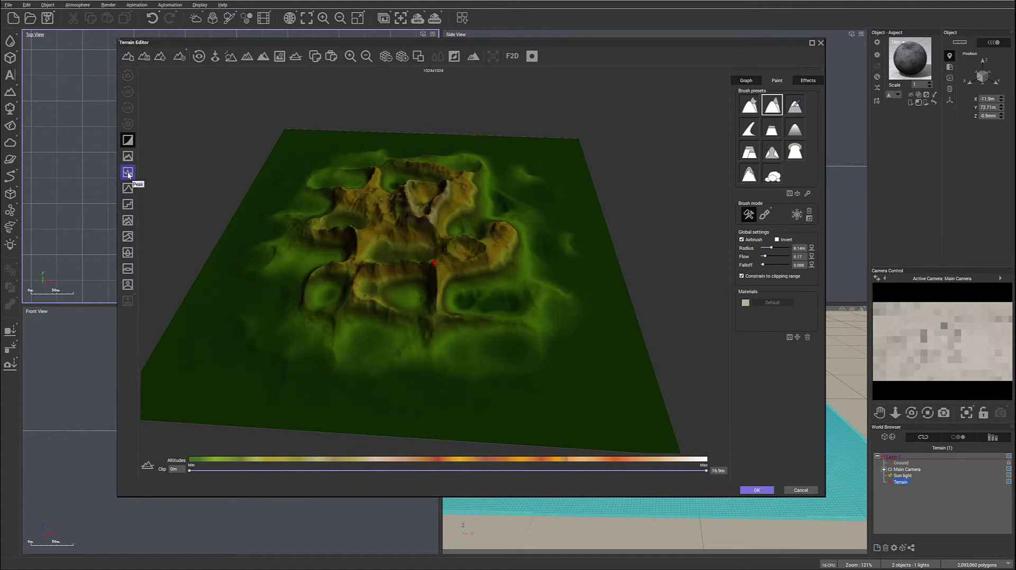
left_click(128, 173)
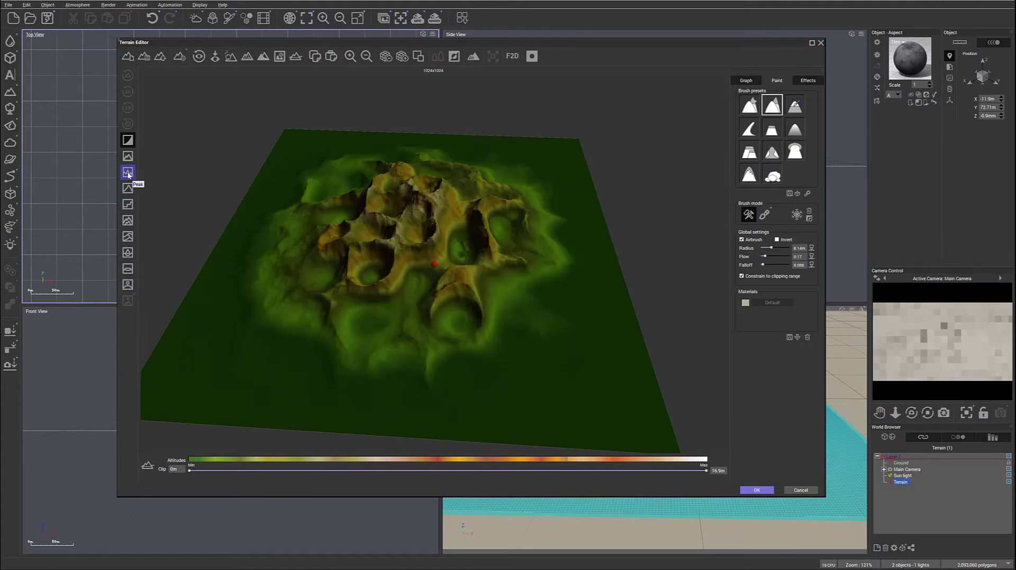
left_click(128, 173)
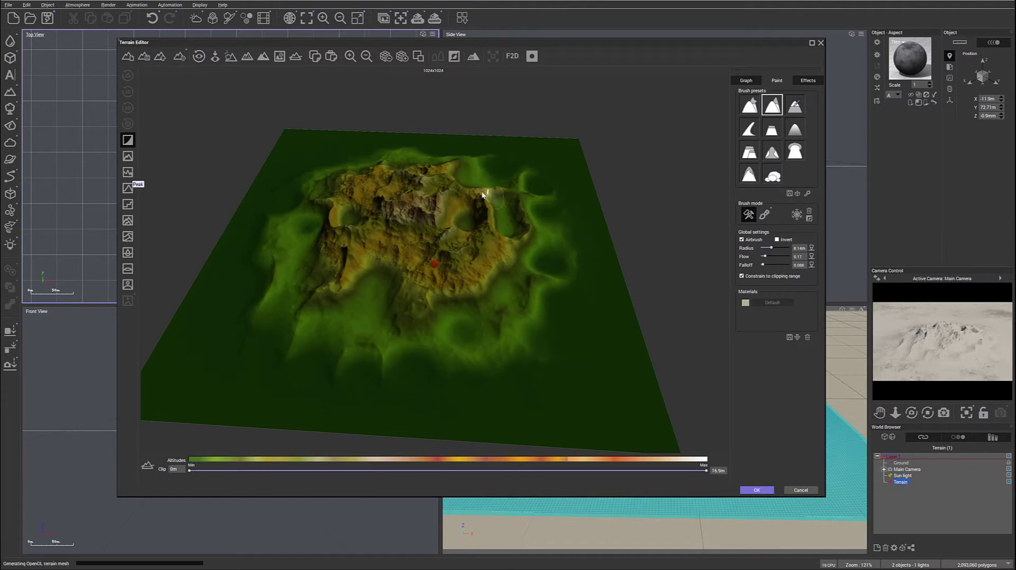
mouse_move(391, 276)
right_mouse_down()
mouse_move(446, 295)
mouse_move(167, 181)
right_mouse_up()
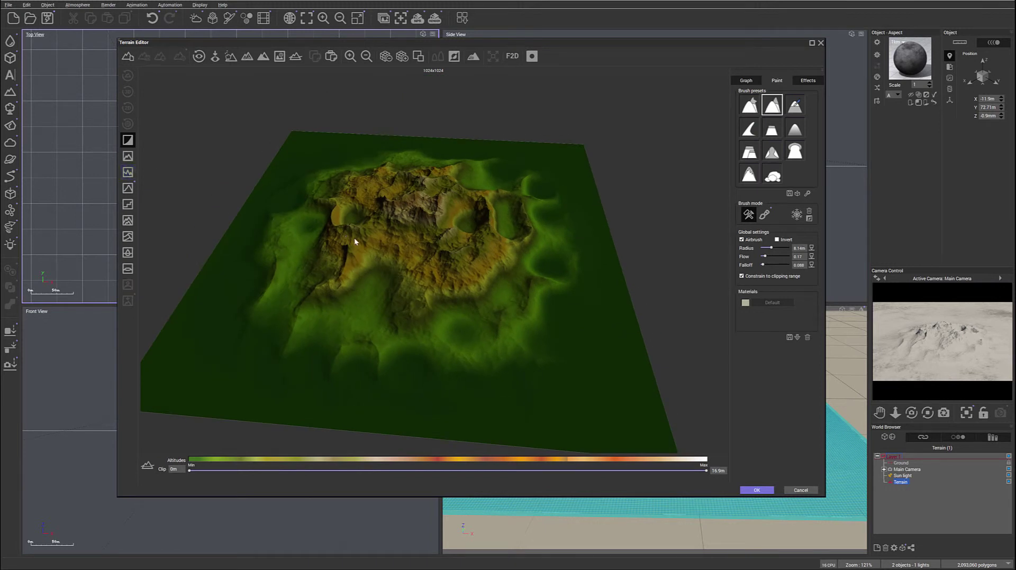
left_click(127, 173)
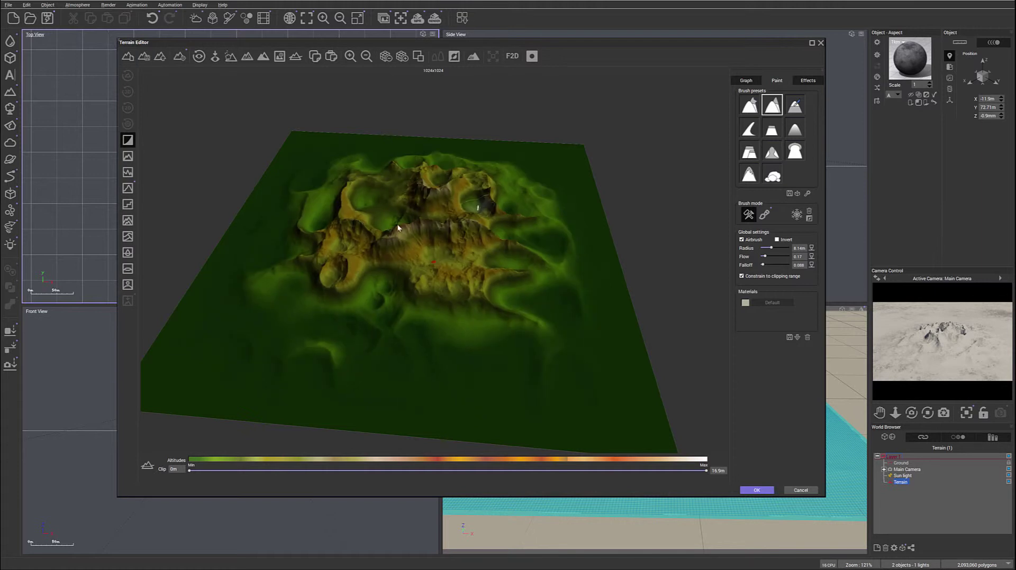
left_click(127, 174)
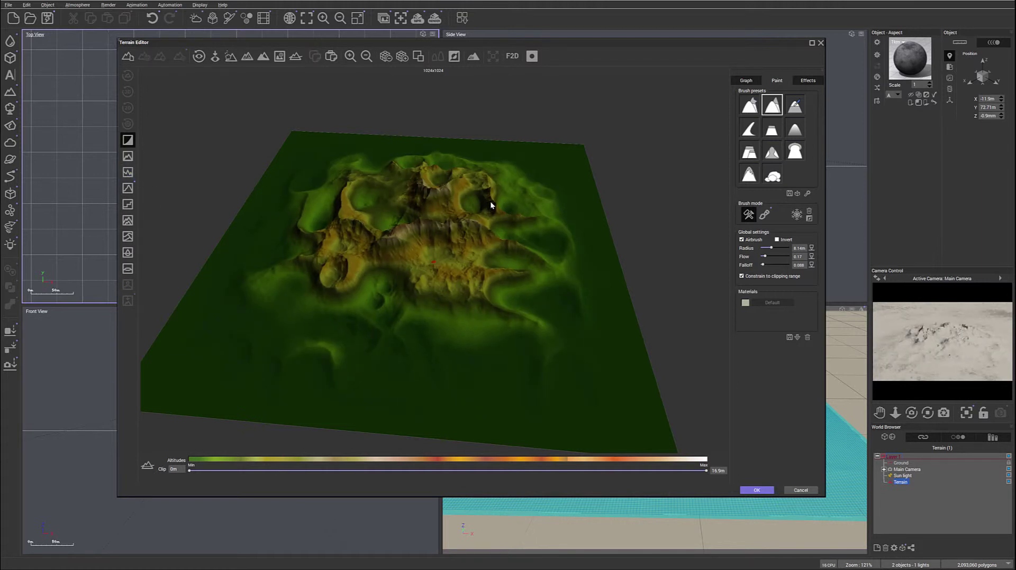
left_click(749, 81)
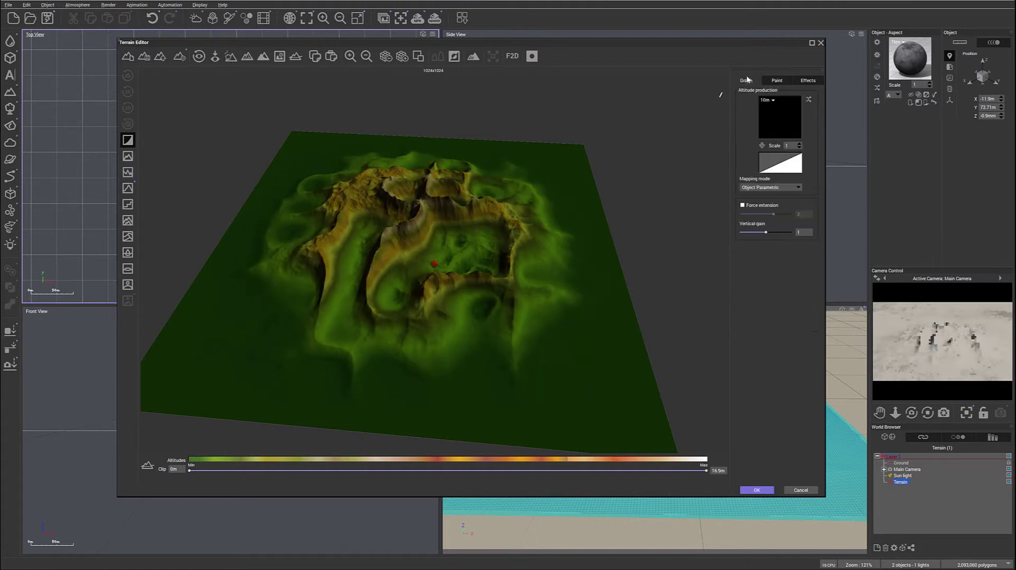
Regenerate the terrain with the Peak preset until one rugged central mountain with radiating ridges forms, and accept it
left_click(126, 175)
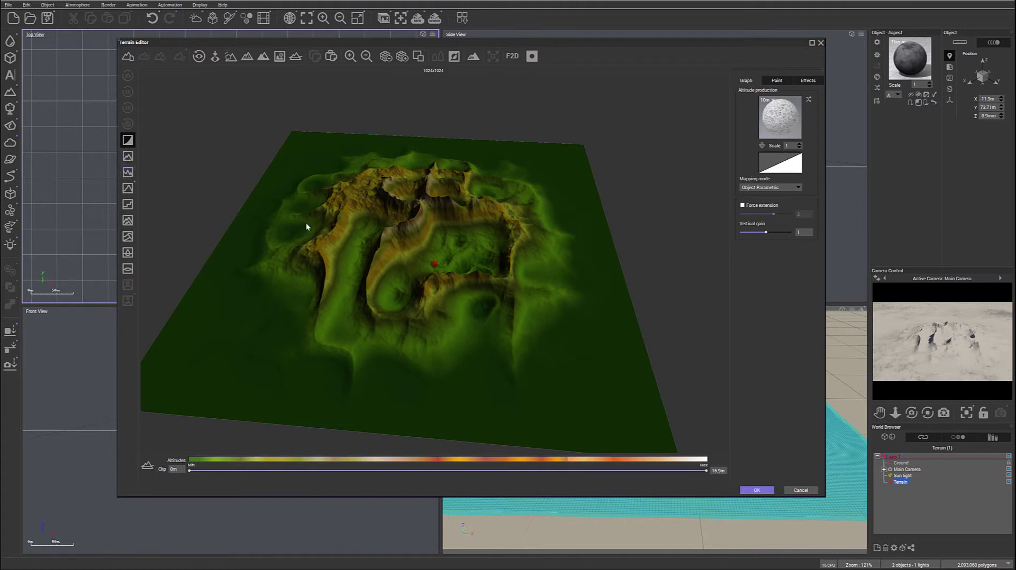
left_click(128, 172)
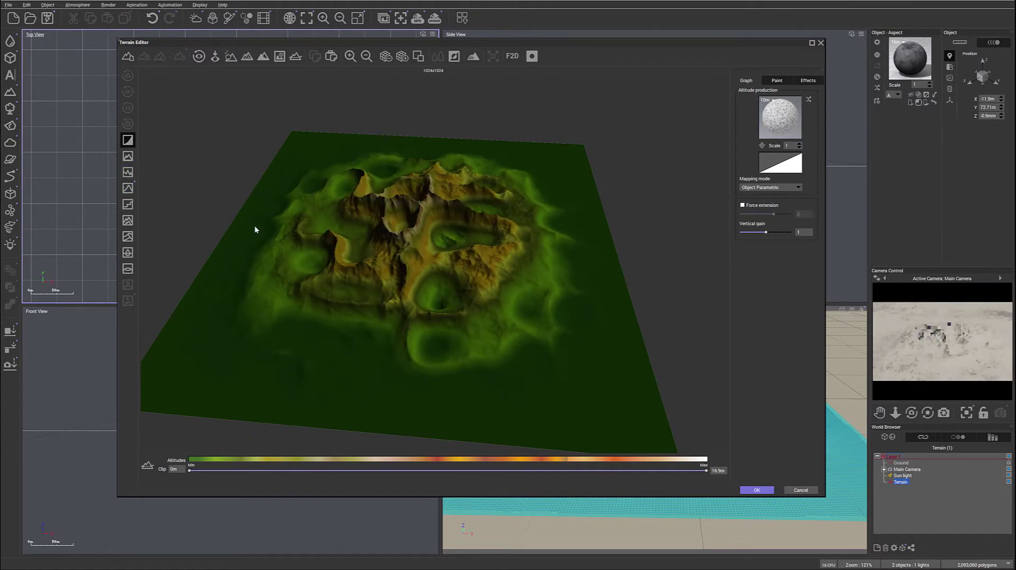
left_click(128, 172)
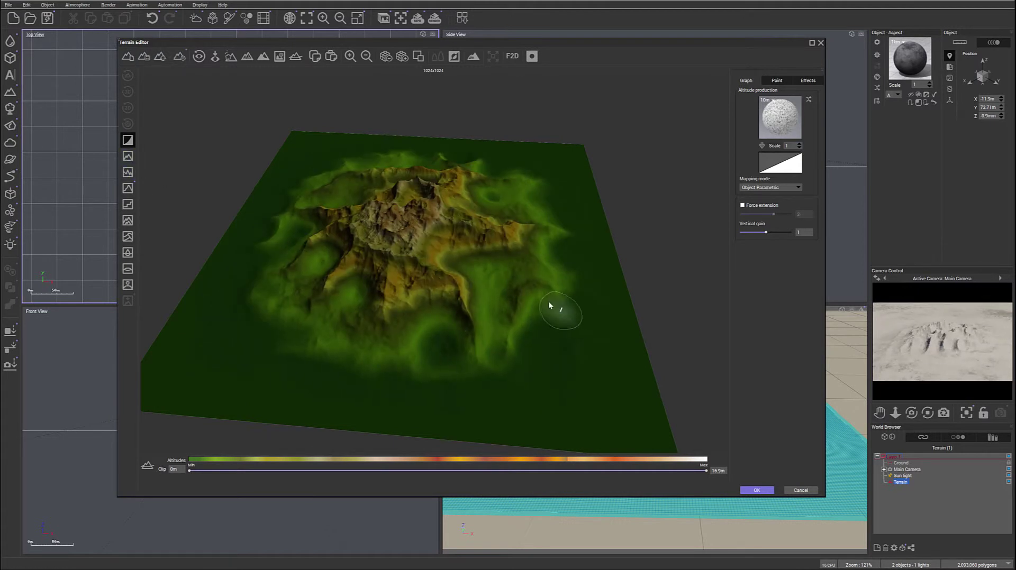
mouse_move(357, 261)
right_mouse_down()
mouse_move(417, 303)
mouse_move(411, 254)
mouse_move(434, 218)
mouse_move(548, 223)
mouse_move(516, 319)
mouse_move(364, 302)
right_mouse_up()
right_click_drag(469, 252, 465, 245)
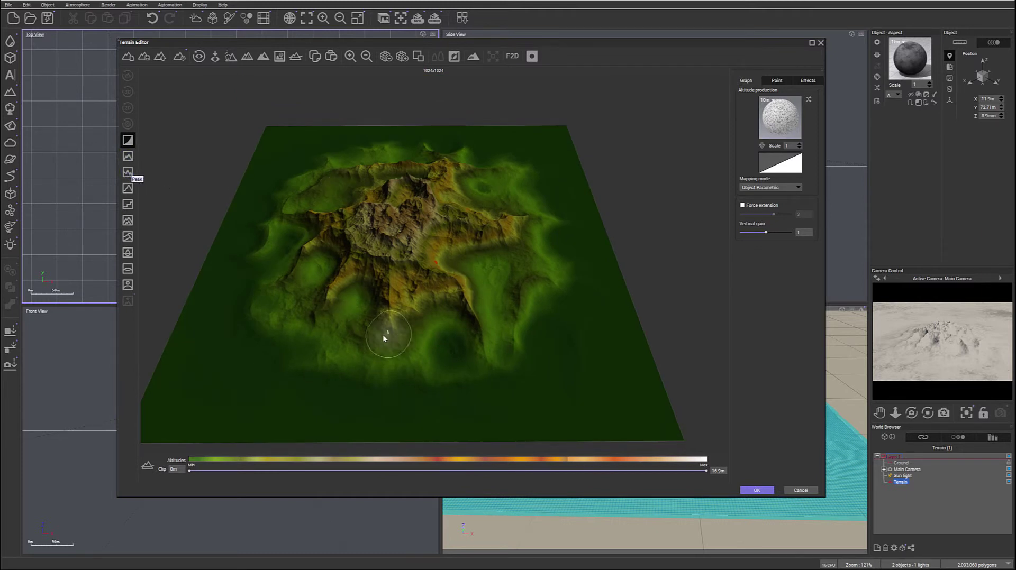
mouse_move(416, 330)
right_mouse_down()
mouse_move(420, 284)
mouse_move(347, 261)
mouse_move(360, 291)
mouse_move(527, 282)
mouse_move(547, 308)
mouse_move(400, 331)
mouse_move(394, 322)
mouse_move(620, 475)
right_mouse_up()
left_click(757, 490)
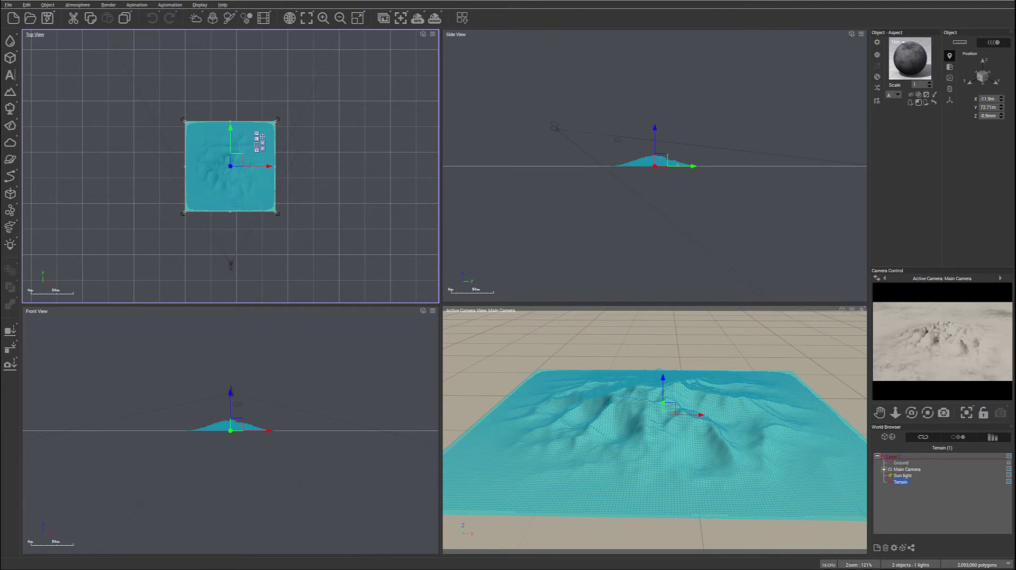
Stretch the terrain vertically to about one and a half times its height
left_click(644, 158)
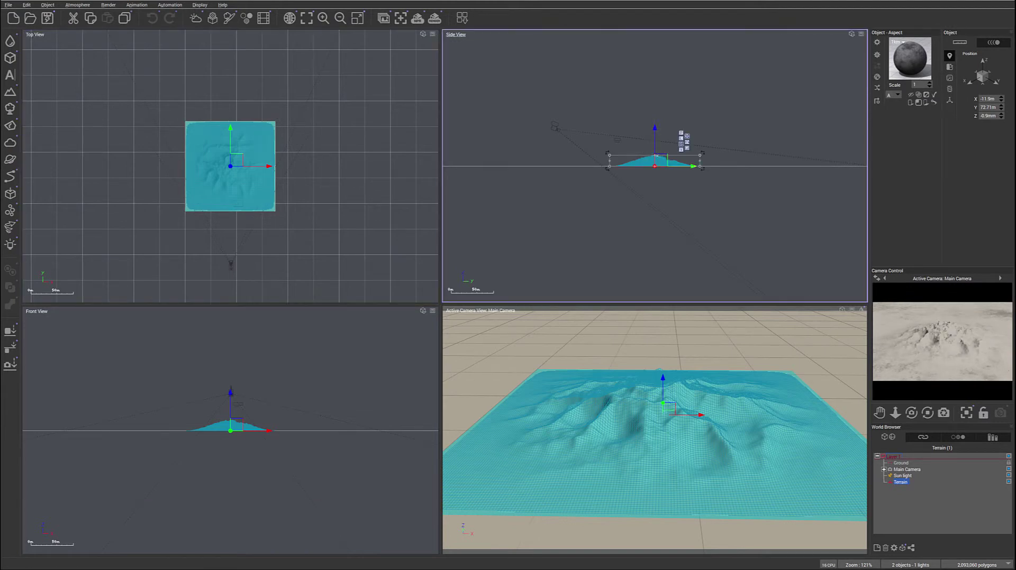
left_click_drag(655, 155, 653, 148)
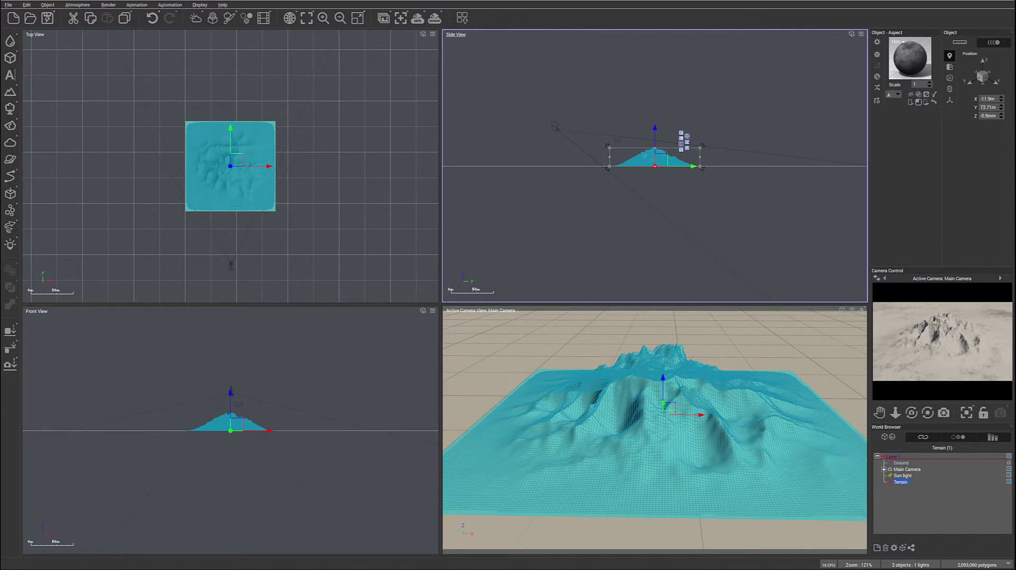
Set the render destination to screen at 800x450, run a test render, and close the render display
left_click(434, 19)
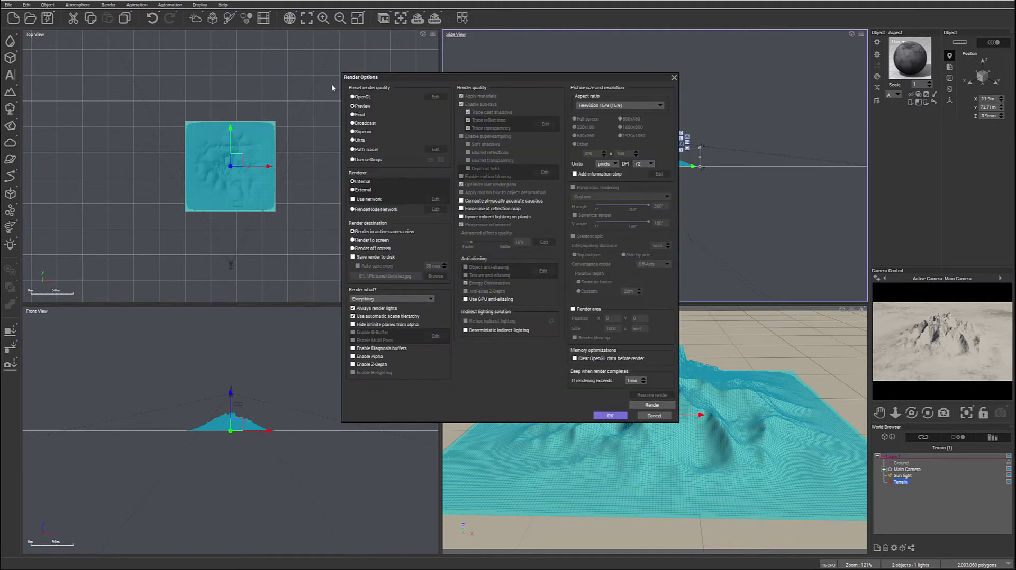
left_click(364, 241)
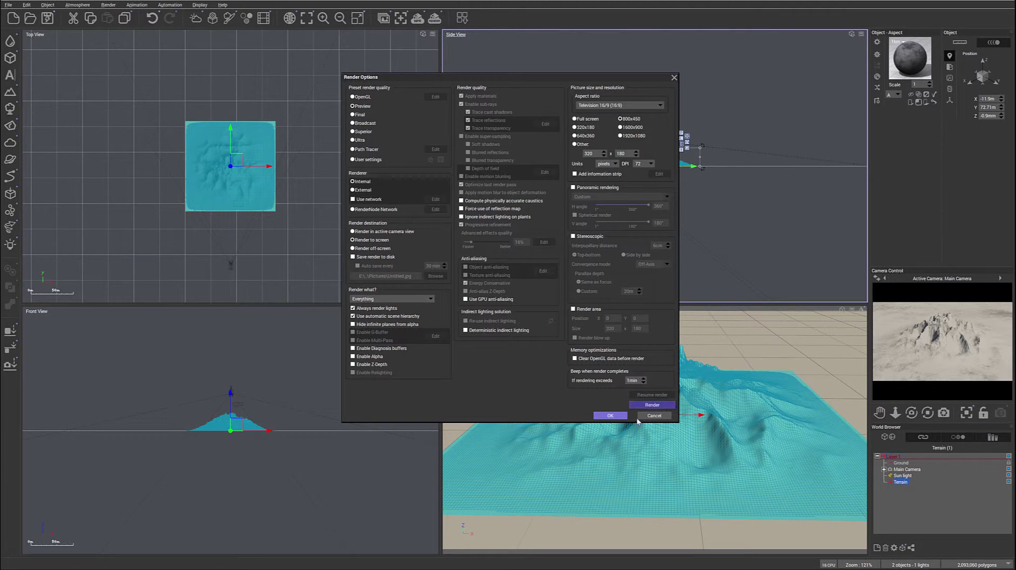
left_click(610, 416)
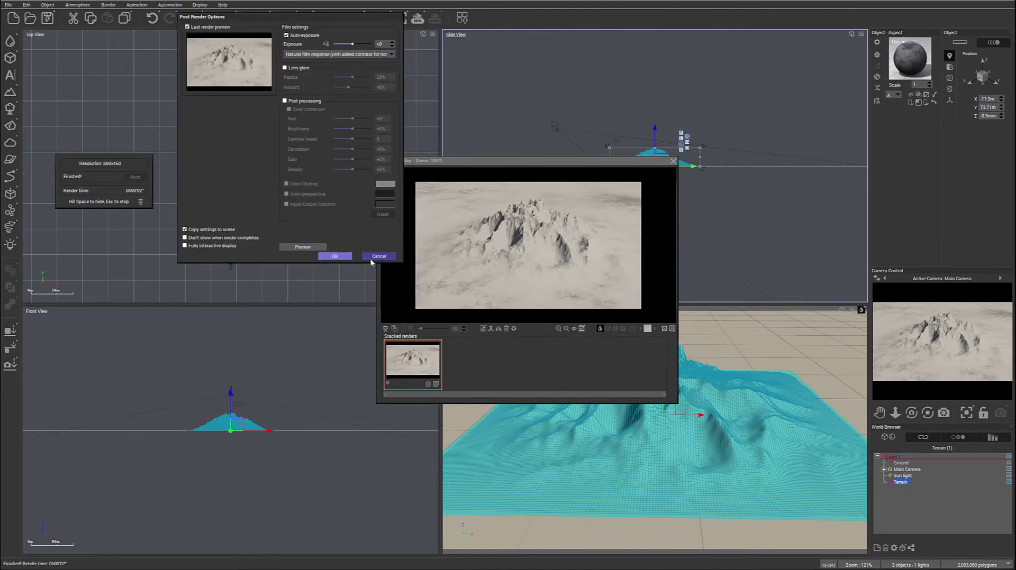
left_click(335, 257)
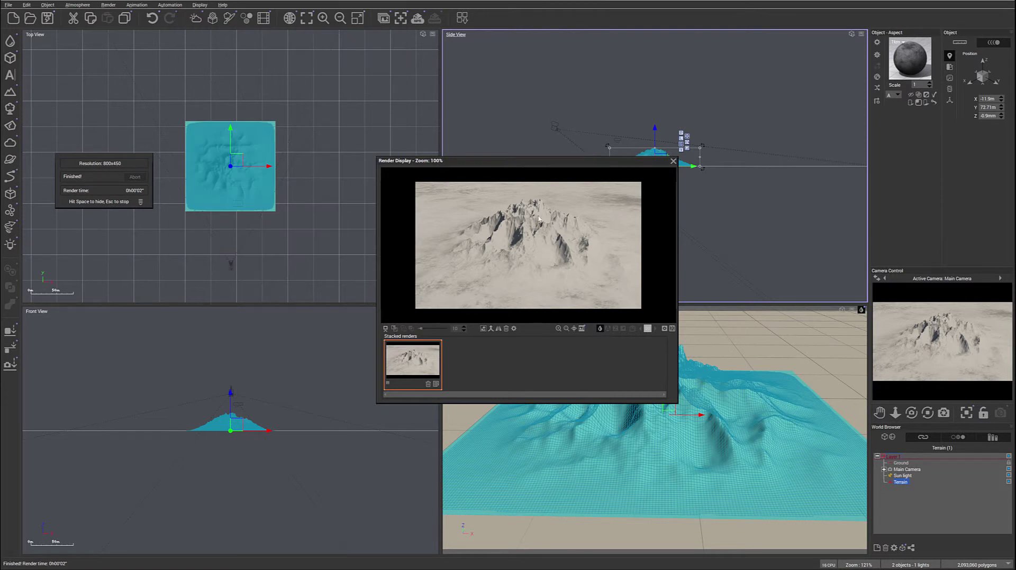
left_click(673, 162)
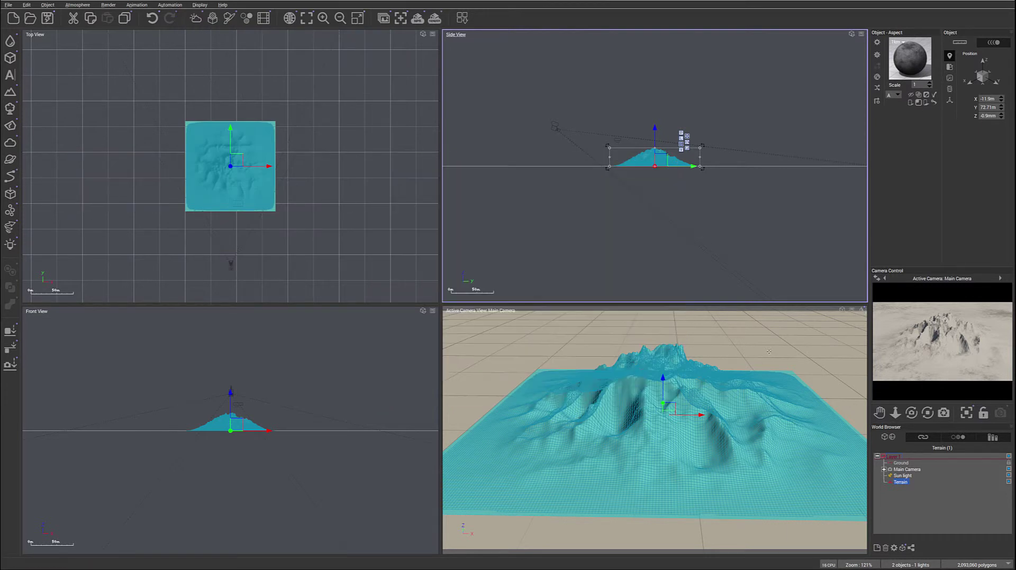
Turn off auto-exposure for the main camera and set its film response to No Exposure Filter
double_click(905, 470)
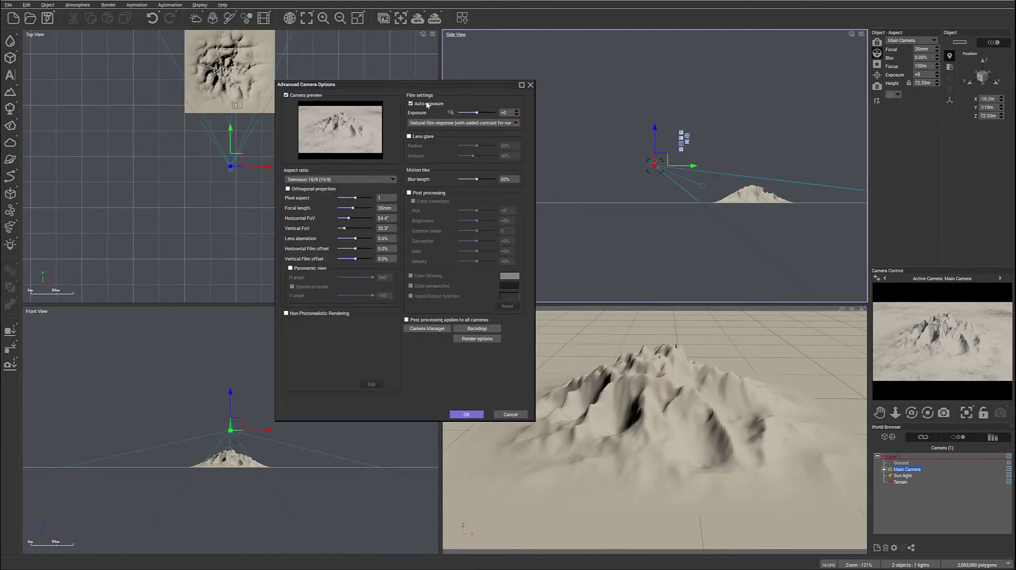
left_click(446, 124)
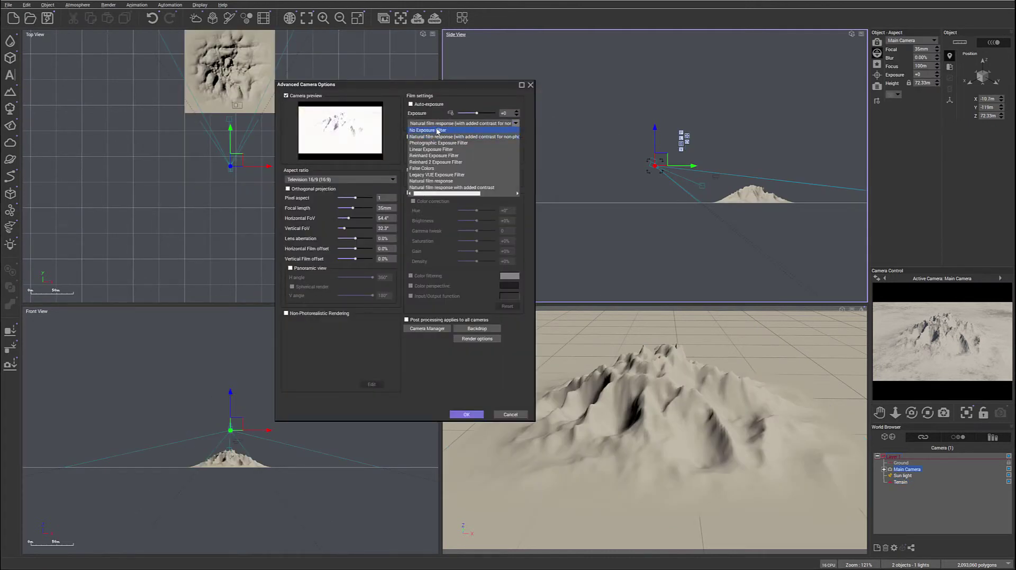
left_click(437, 130)
left_click(466, 414)
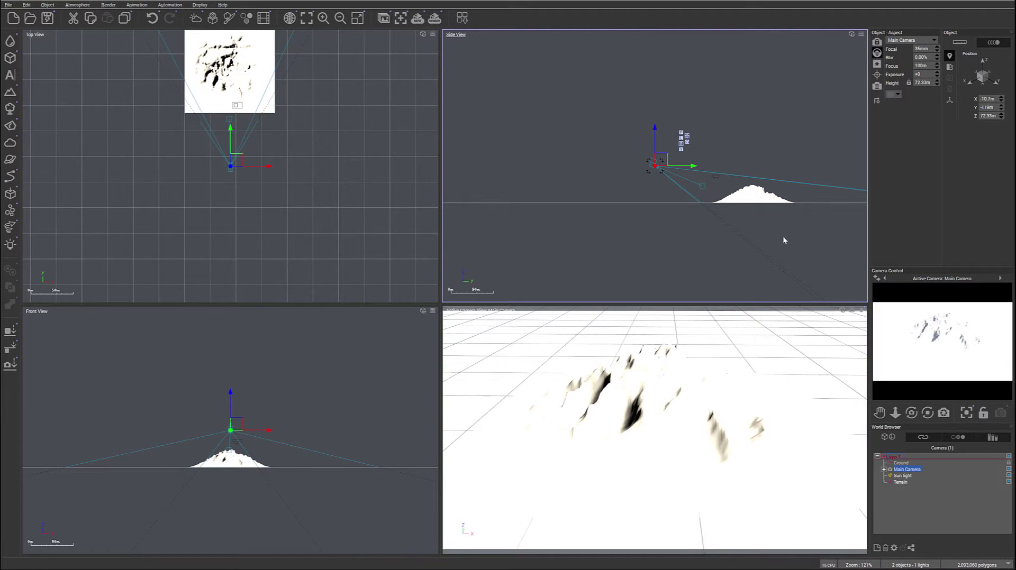
Move the sun light to about X 567 m, Y 41 m, Z 569 m so it lights the mountain from the side
left_click(902, 475)
scroll(387, 209, "down", 5)
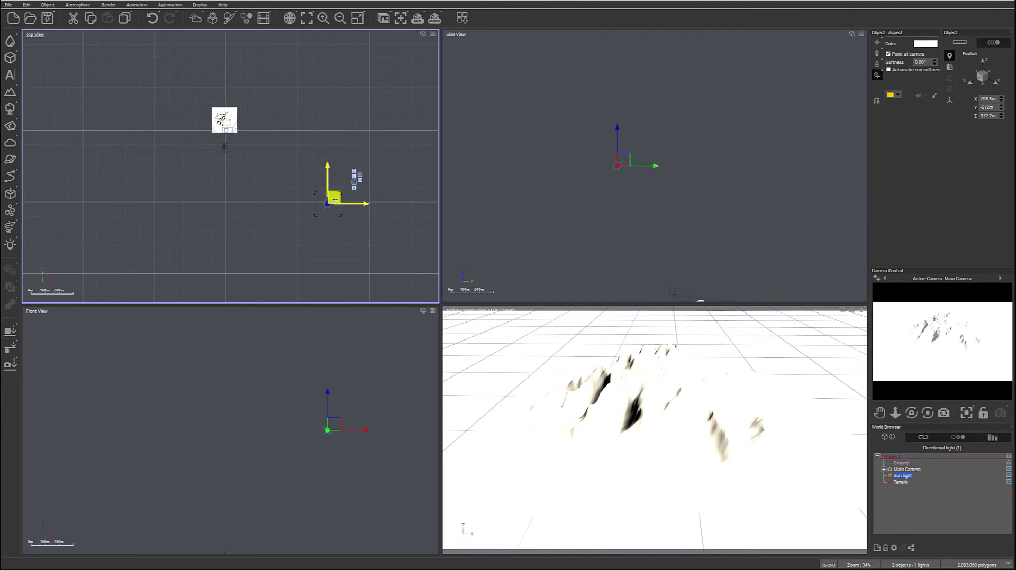
left_click_drag(334, 197, 329, 87)
mouse_move(734, 155)
left_mouse_down()
mouse_move(741, 187)
mouse_move(735, 160)
left_mouse_up()
middle_click_drag(658, 228, 601, 155)
left_click_drag(623, 153, 655, 165)
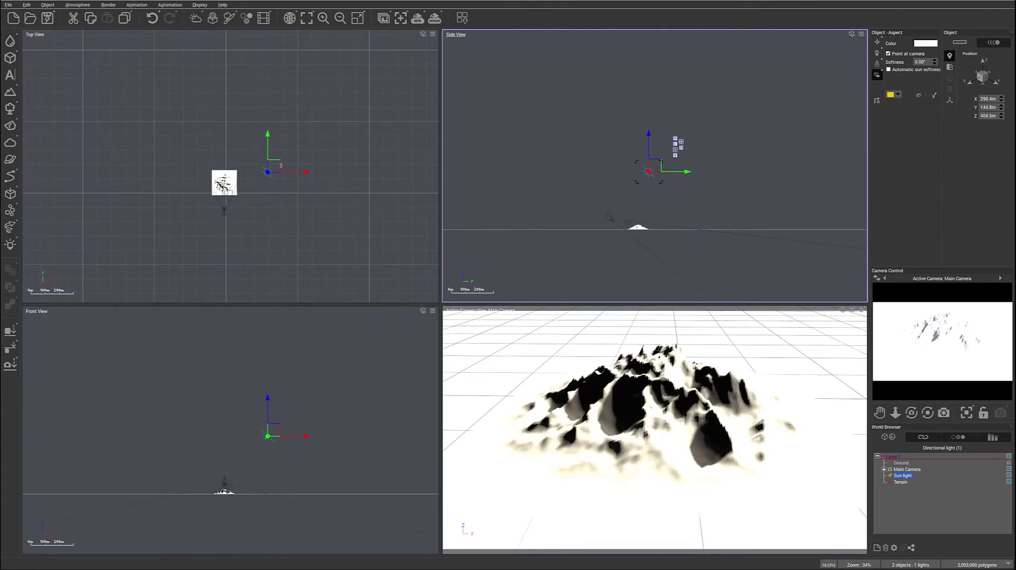
left_click_drag(281, 166, 320, 181)
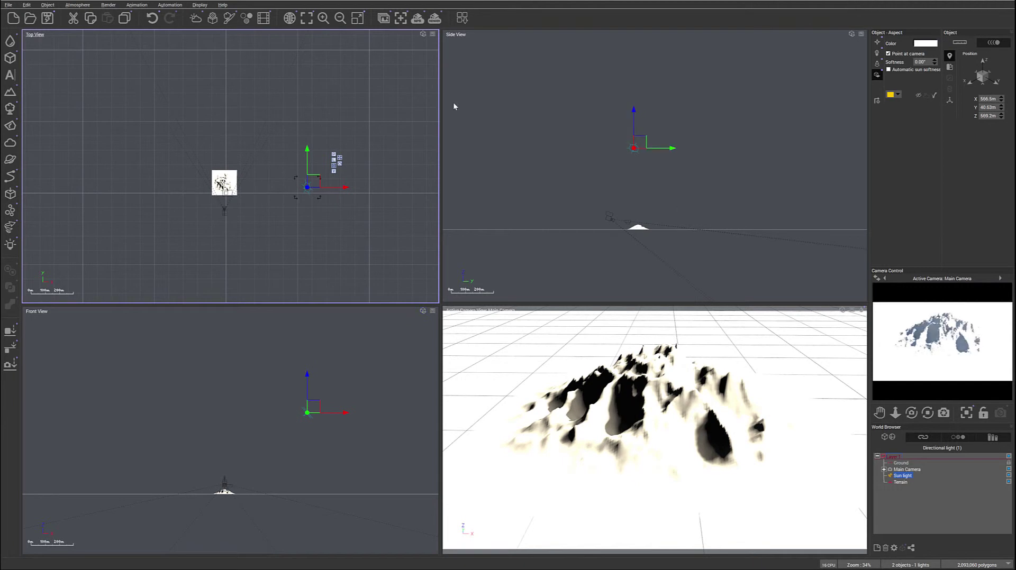
Show the Atmosphere Editor's light settings and keep Allow overriding photometric settings enabled
left_click(87, 6)
left_click(85, 81)
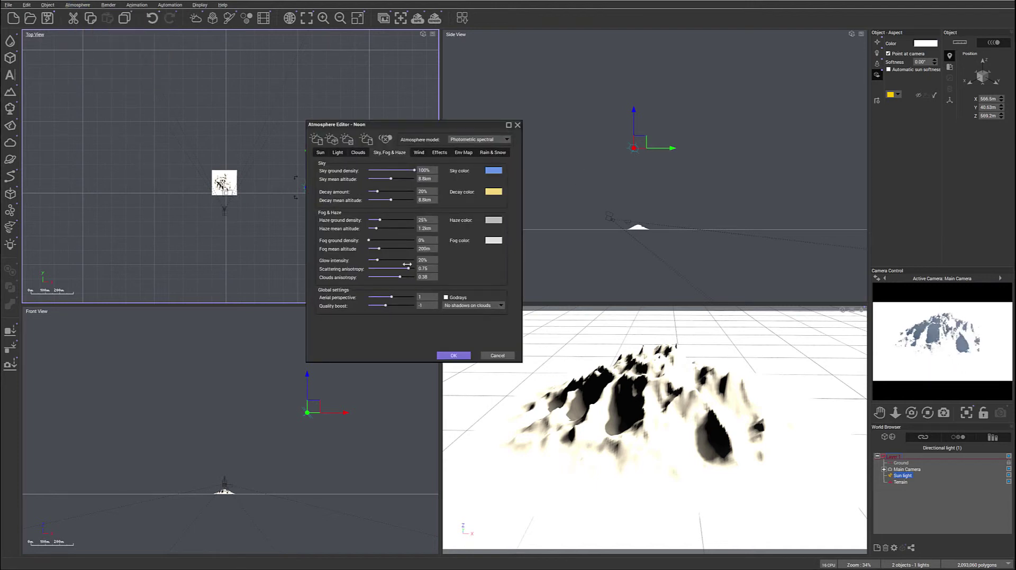
left_click_drag(388, 260, 384, 260)
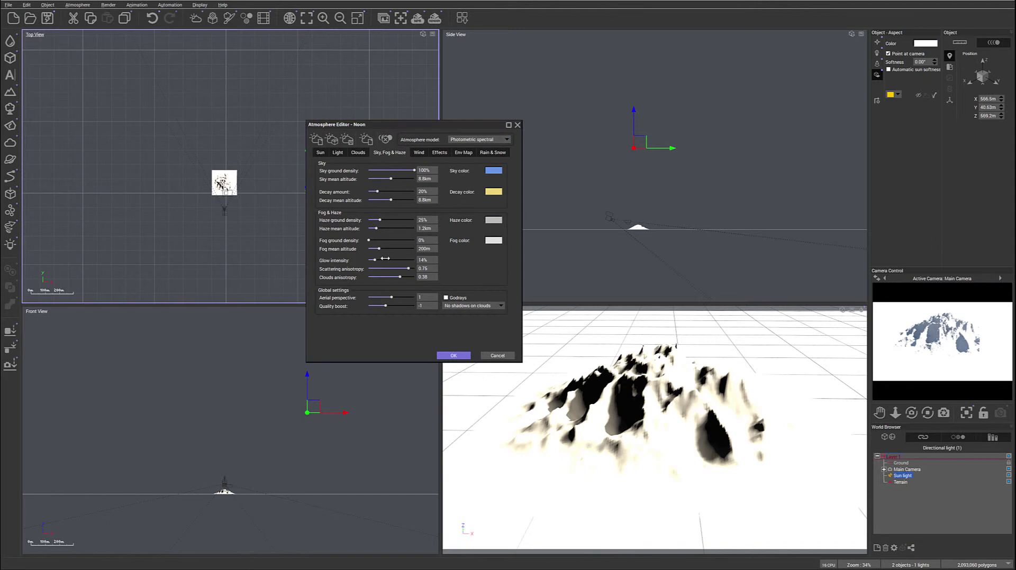
left_click(406, 267)
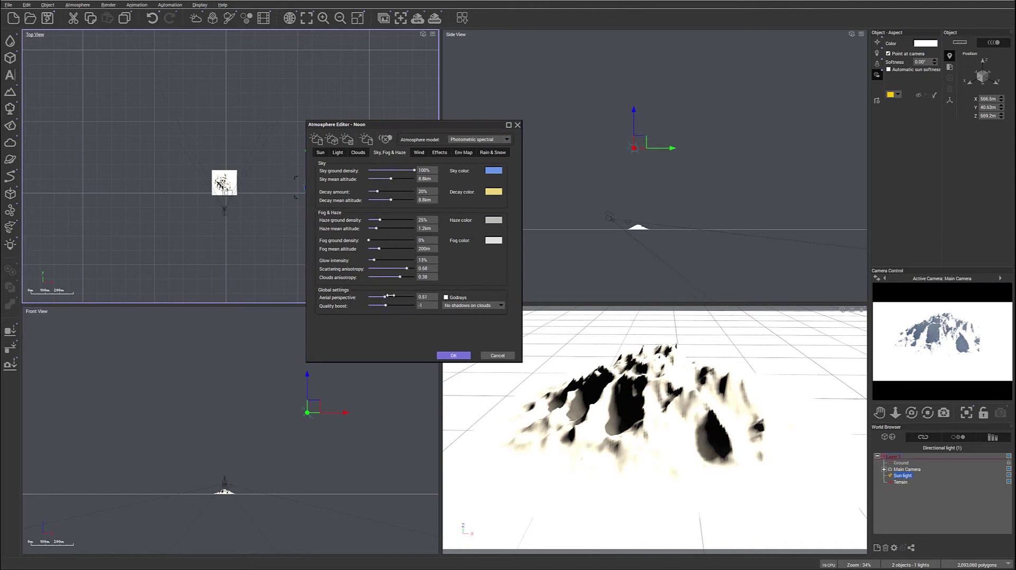
left_click(338, 153)
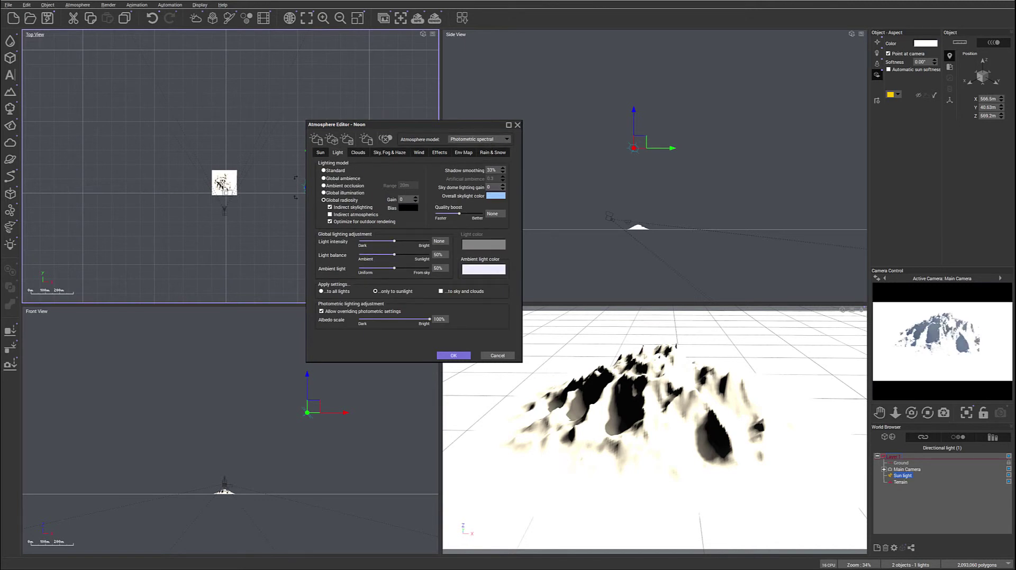
left_click(347, 312)
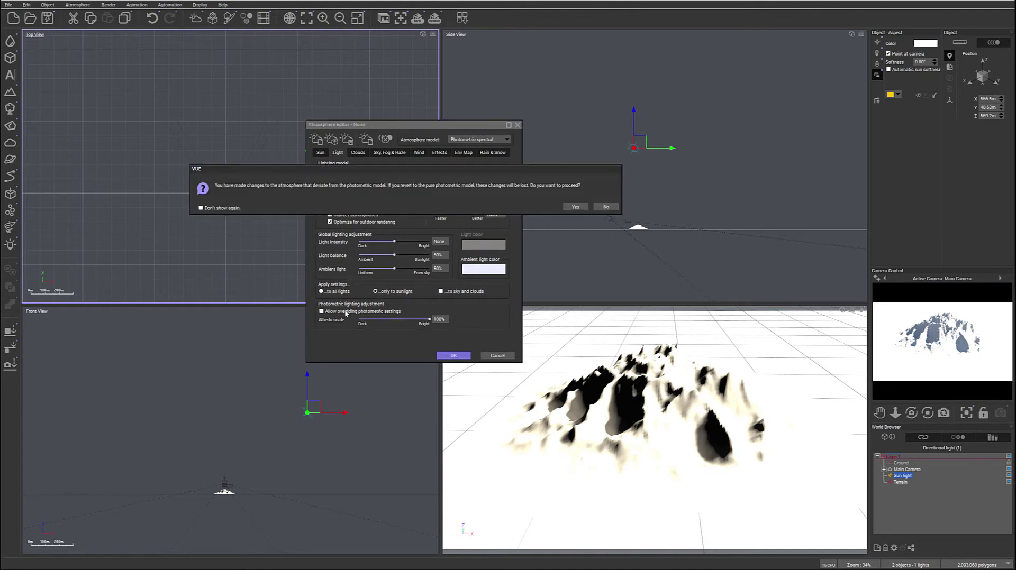
left_click(605, 206)
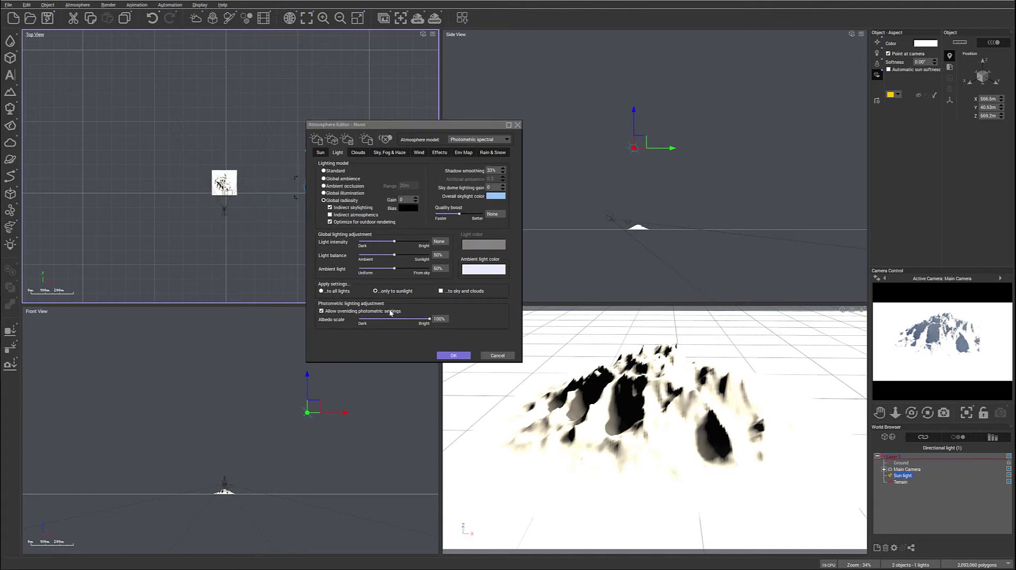
Lower the atmosphere's albedo scale to about 33% and accept the atmosphere settings
left_click_drag(429, 319, 389, 318)
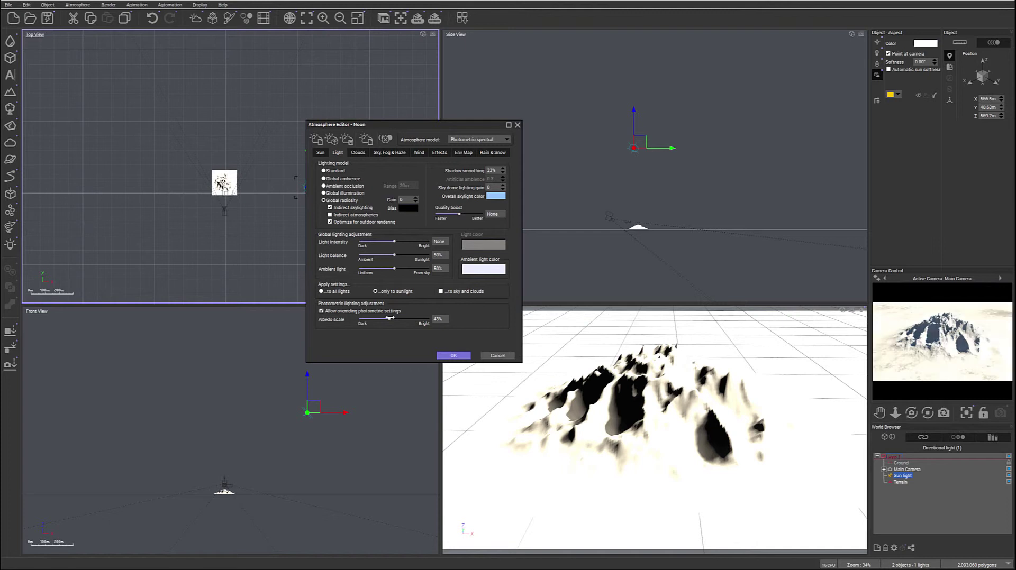
left_click_drag(384, 317, 368, 316)
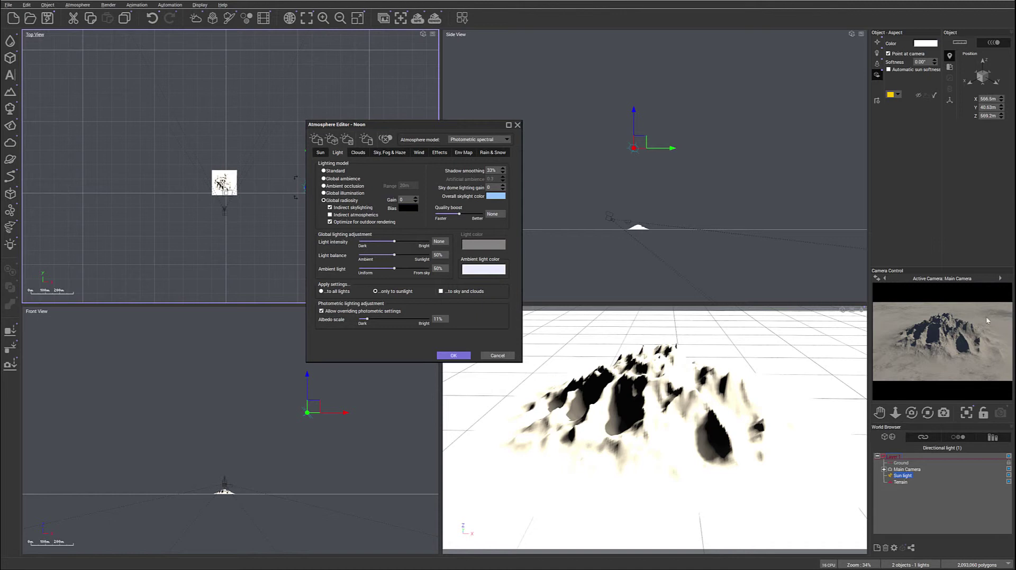
left_click_drag(374, 318, 374, 318)
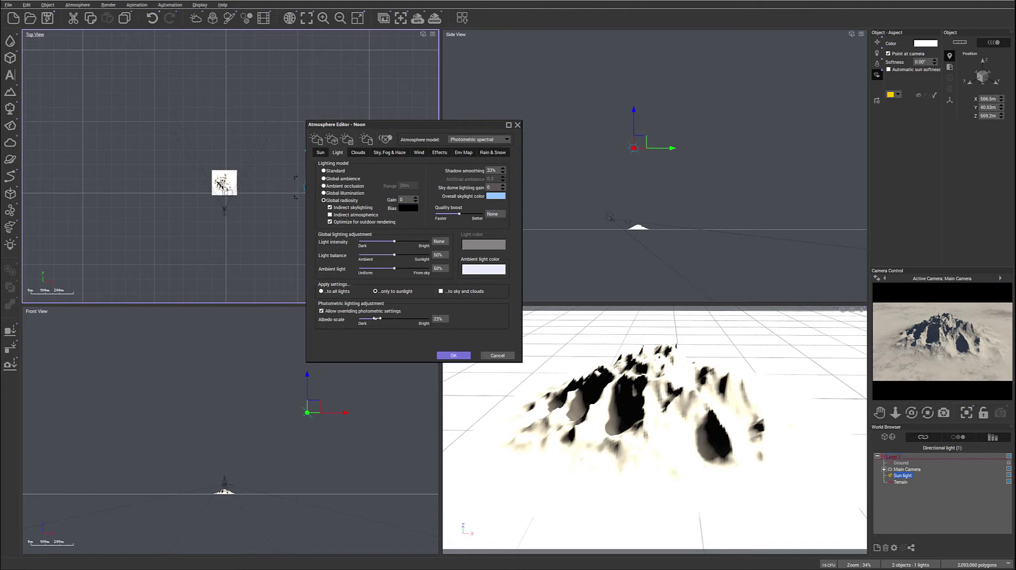
left_click_drag(377, 318, 380, 318)
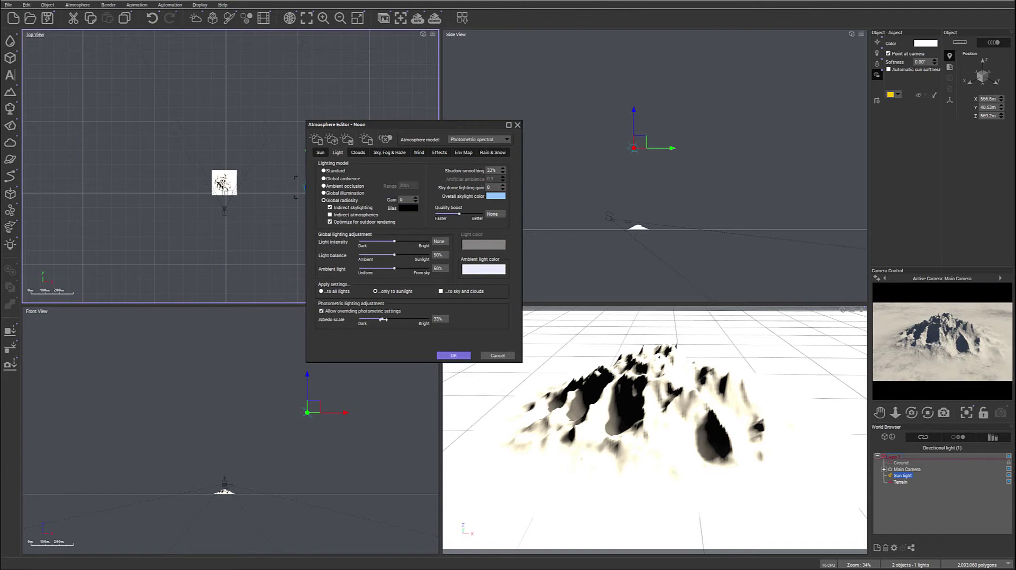
left_click(453, 355)
Render the scene with the new lighting, accept the post-render options, and close the render display
left_click(434, 18)
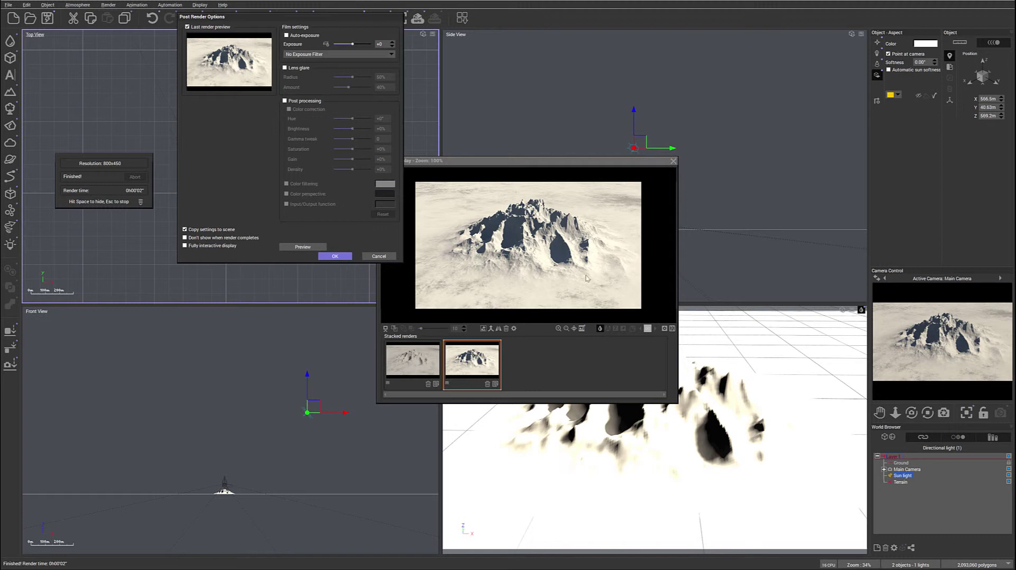
left_click(335, 257)
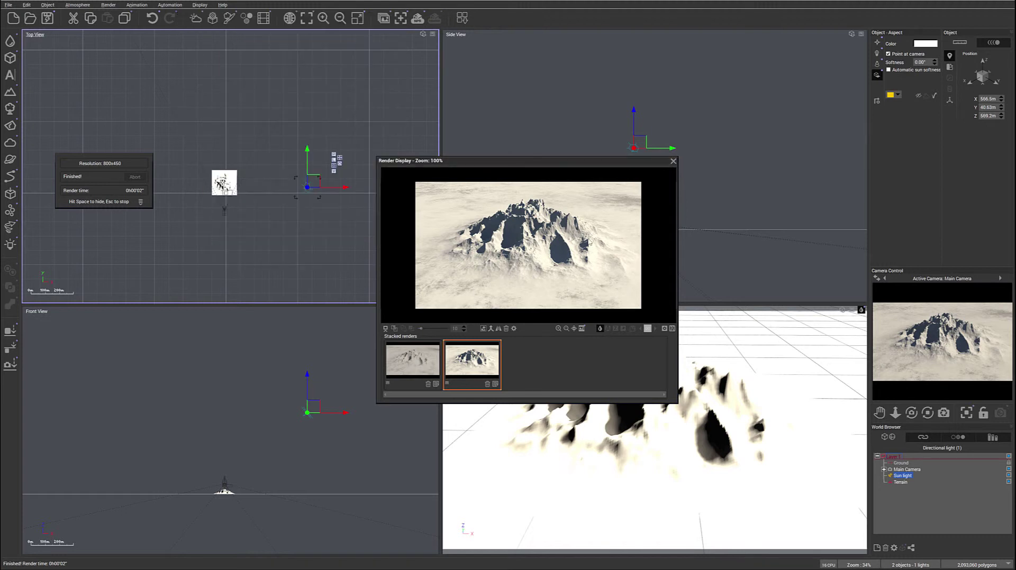
left_click(672, 161)
Add a second terrain, scale it down to a broad base around the mountain, and centre it at about X 7 m, Y 81 m
scroll(238, 198, "up", 5)
scroll(239, 198, "up", 3)
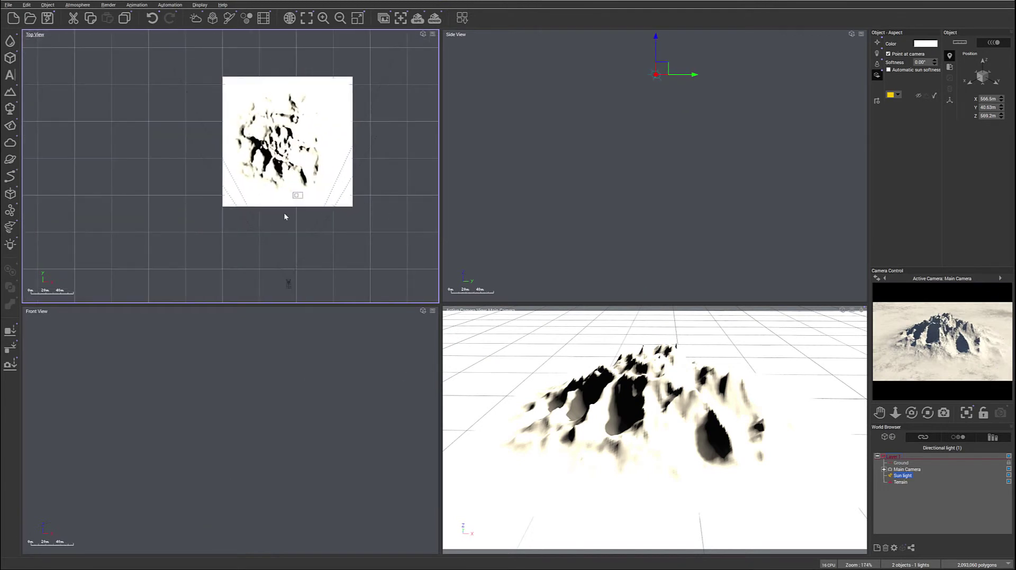
scroll(311, 225, "down", 4)
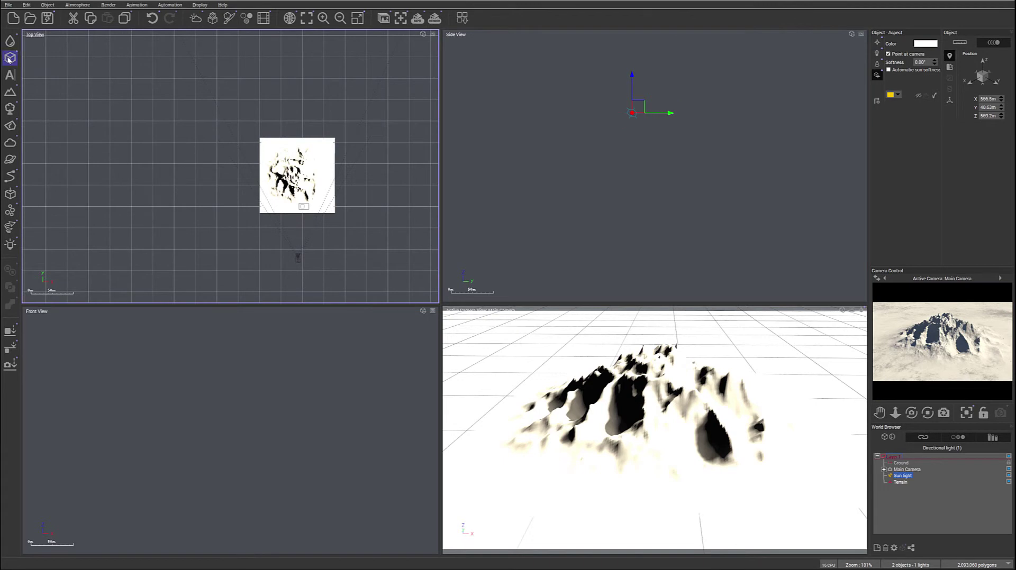
left_click(10, 91)
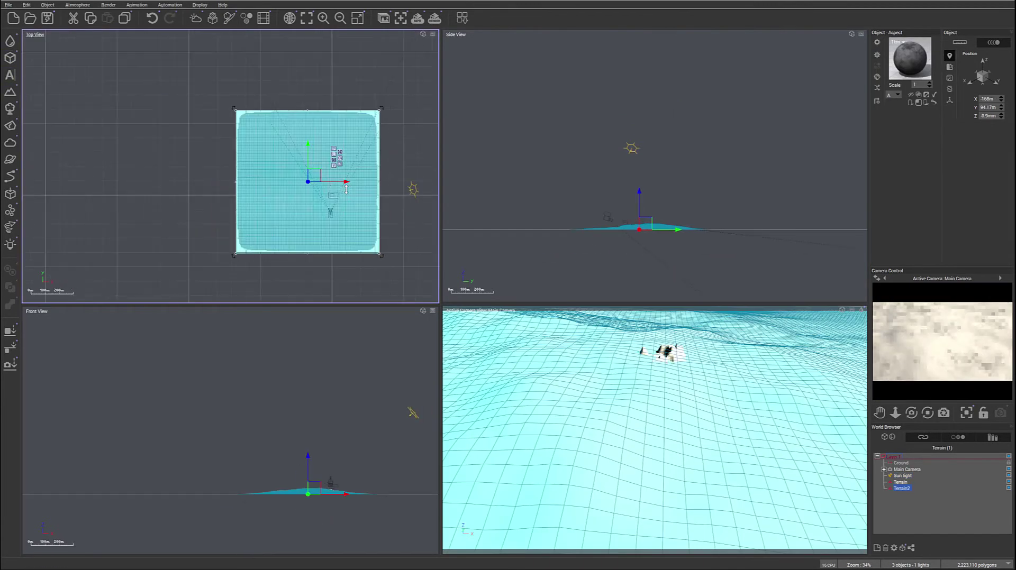
left_click_drag(236, 111, 341, 175)
scroll(644, 213, "up", 6)
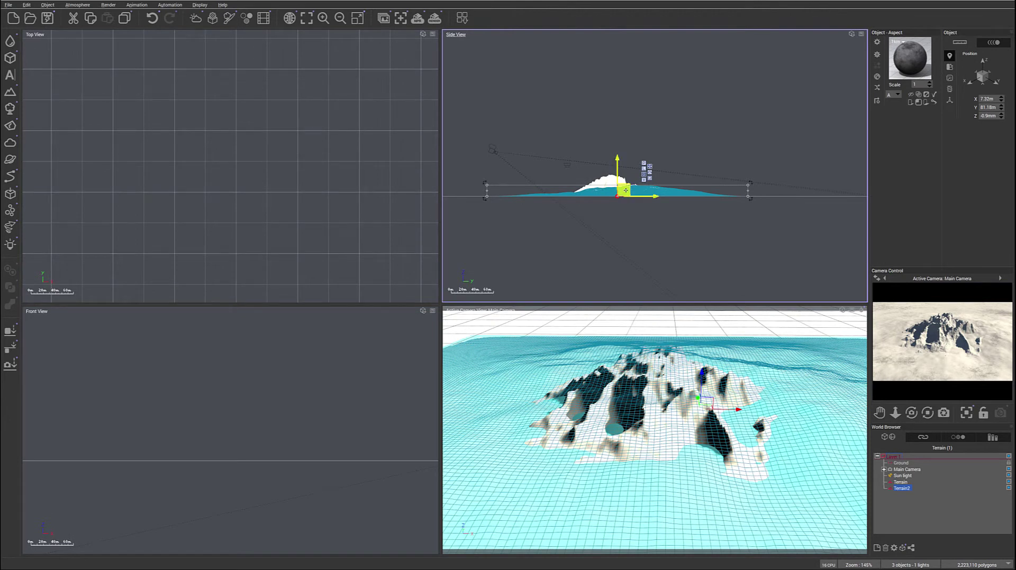
Reduce the second terrain's height slightly and open it in the Terrain Editor
left_click_drag(617, 185, 618, 189)
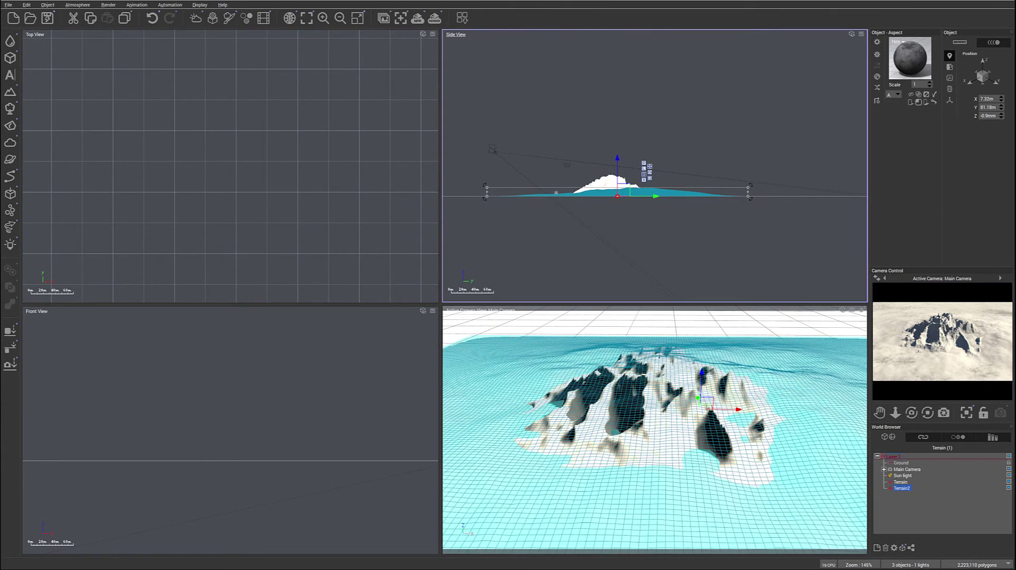
right_click(651, 195)
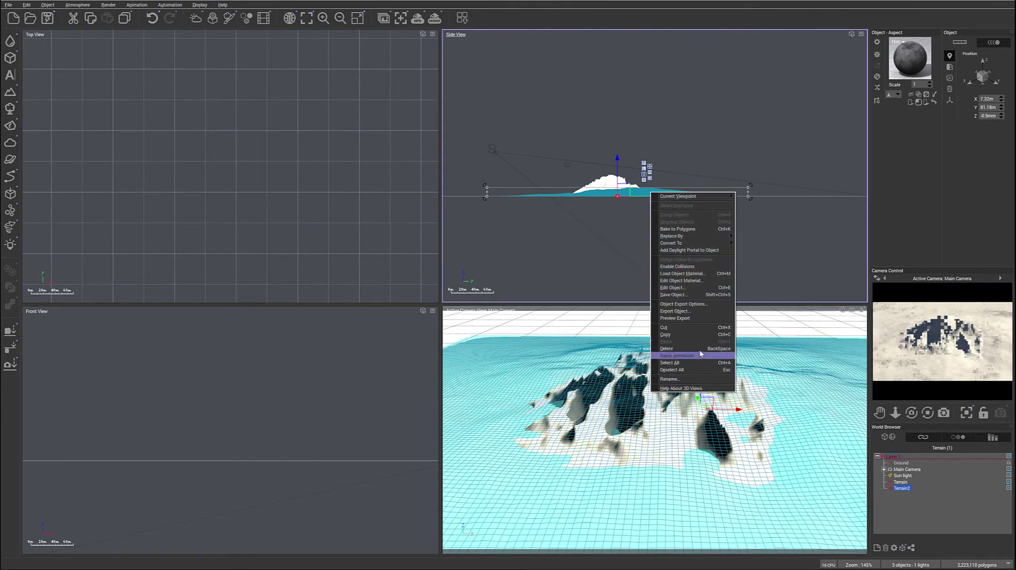
left_click(690, 287)
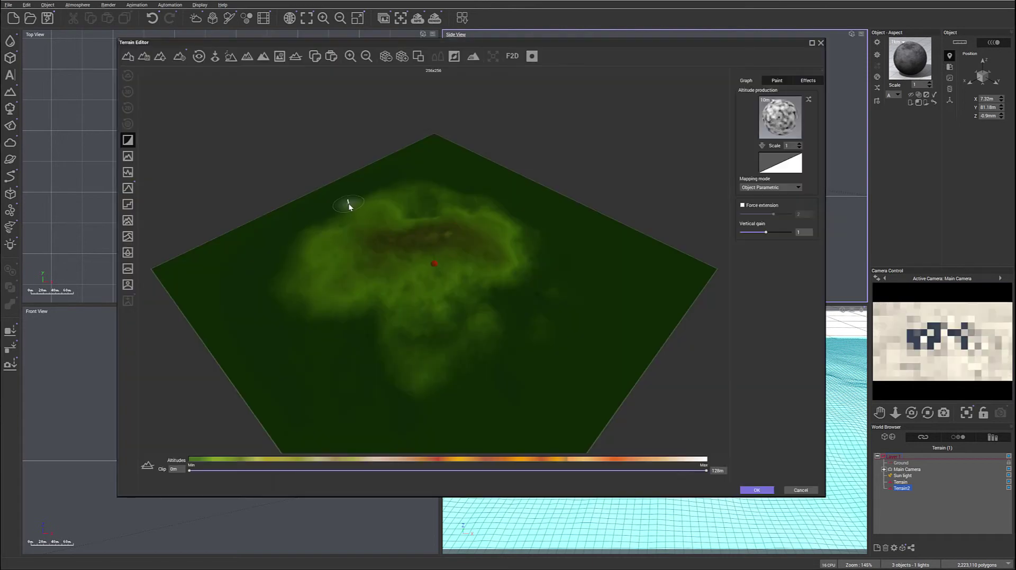
Raise the second terrain's resolution to 1024x1024 and regenerate it as rugged ridges and hollows with edge zeroing turned off
left_click(401, 56)
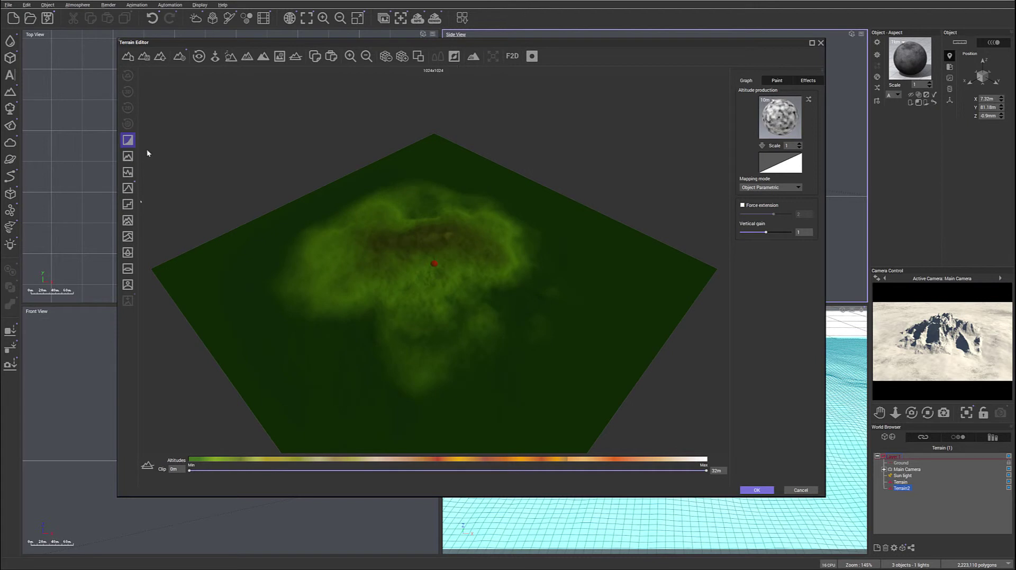
left_click(127, 140)
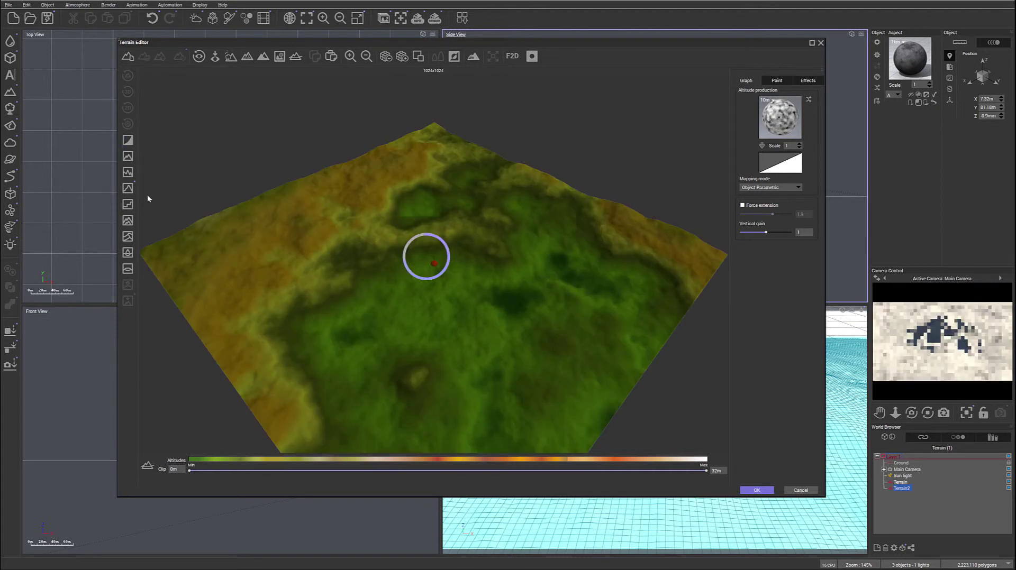
left_click(127, 174)
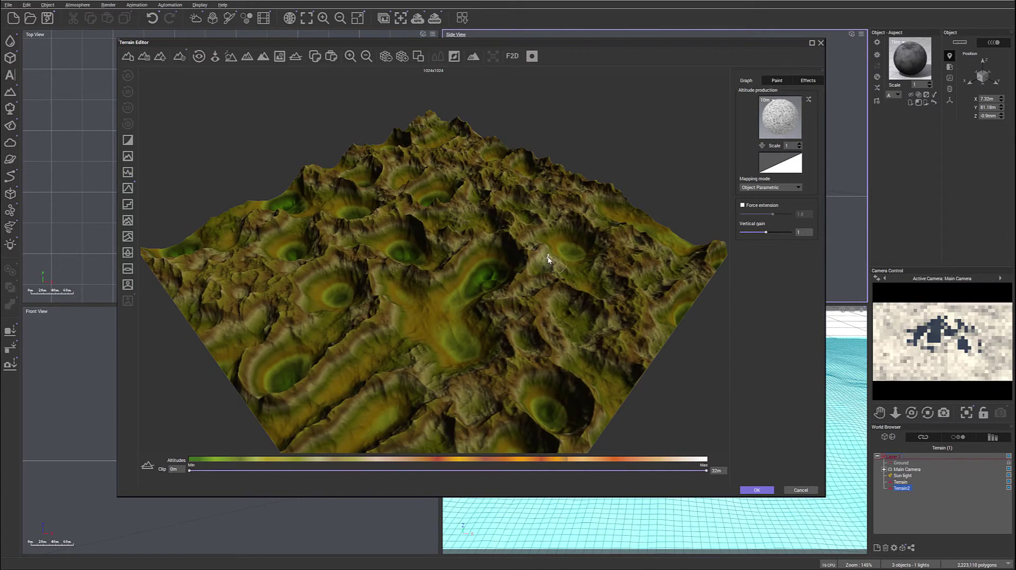
left_click_drag(550, 260, 525, 280)
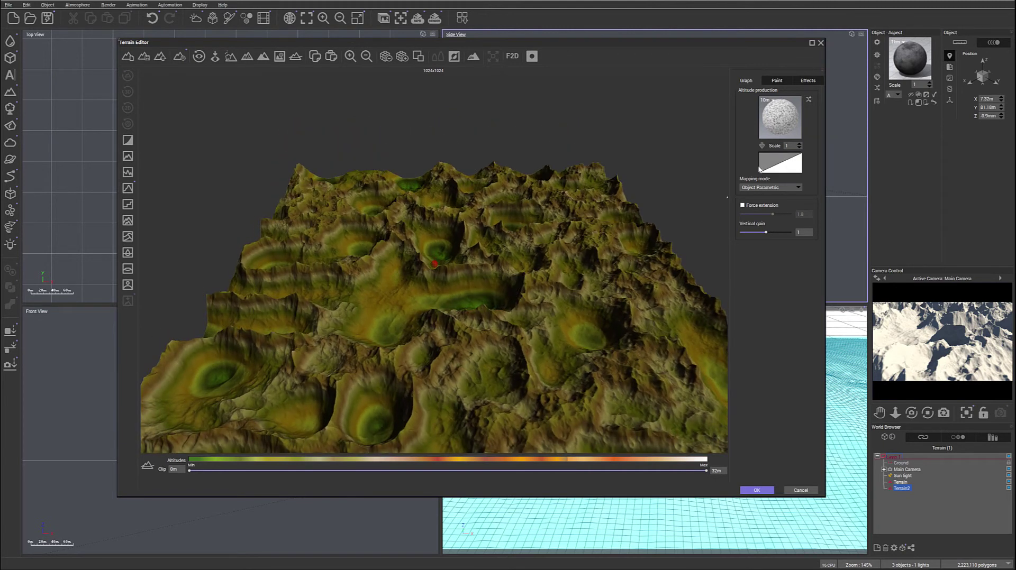
left_click_drag(439, 299, 415, 291)
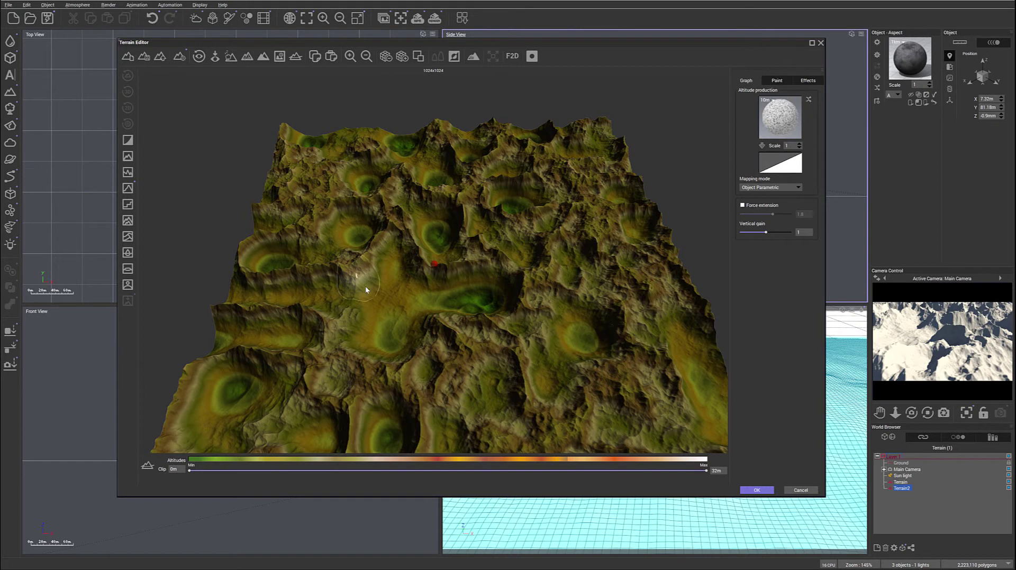
Edit the terrain's altitude filter, adding a low keypoint right of centre and an upper keypoint at about X 0.81, Y 0.88
right_click(781, 165)
left_click(799, 201)
left_click_drag(660, 99, 851, 110)
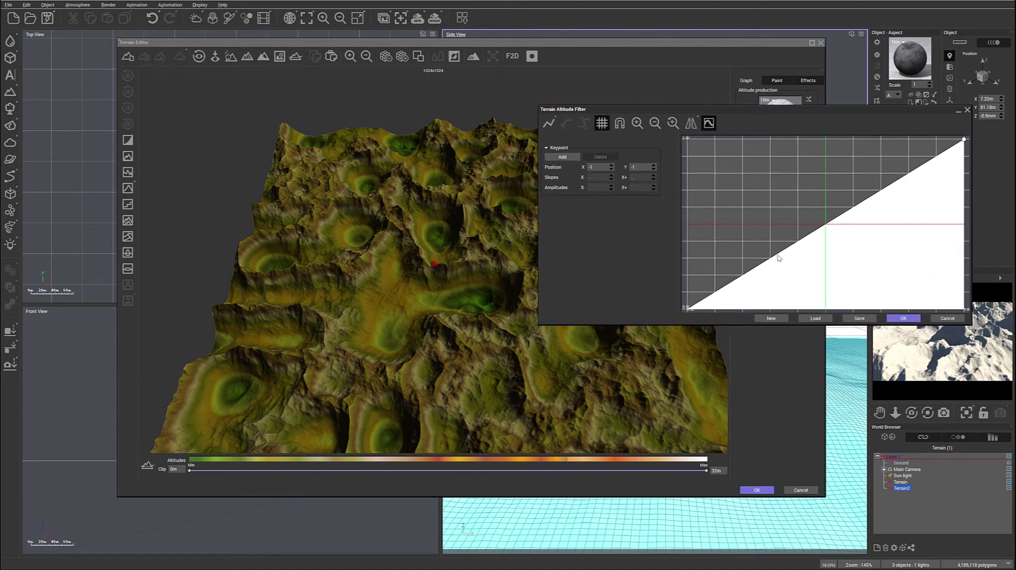
left_click(805, 241)
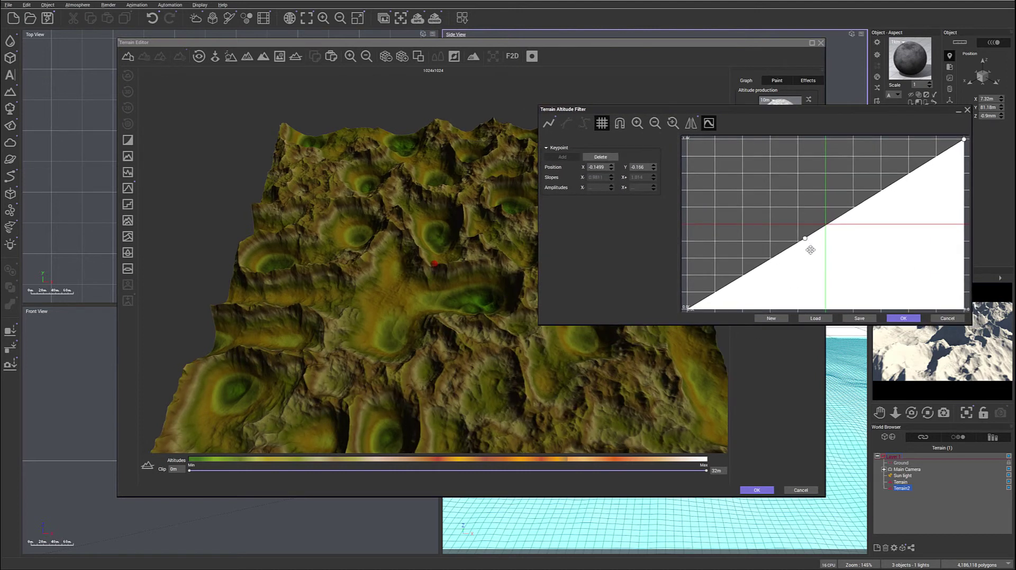
left_click_drag(810, 249, 818, 273)
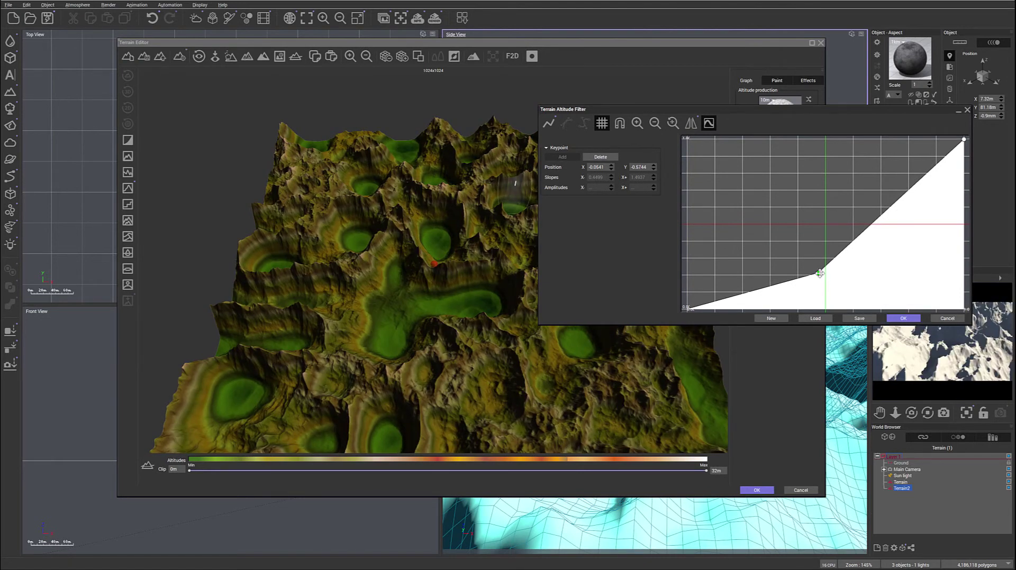
left_click_drag(817, 274, 849, 281)
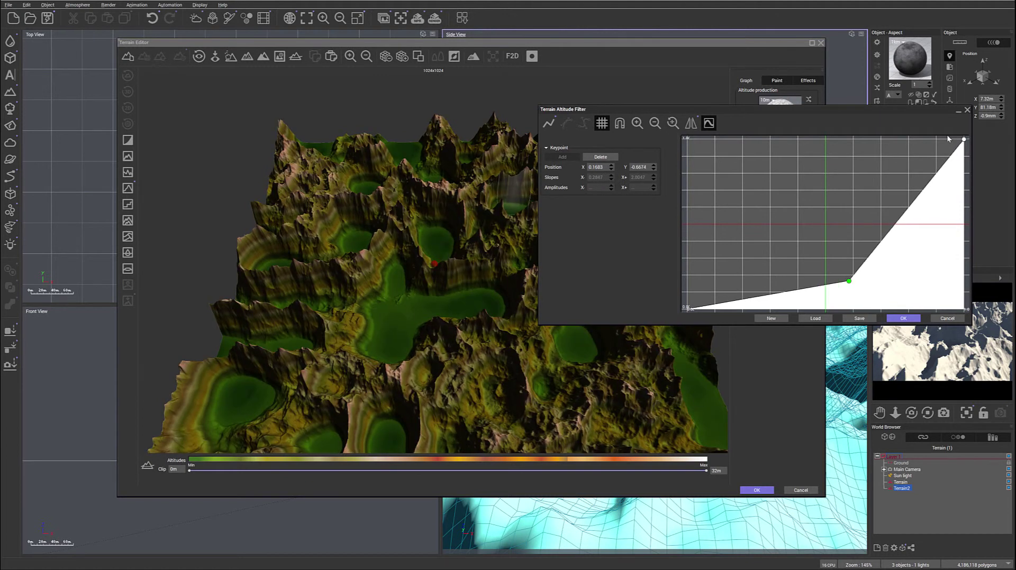
left_click(919, 193)
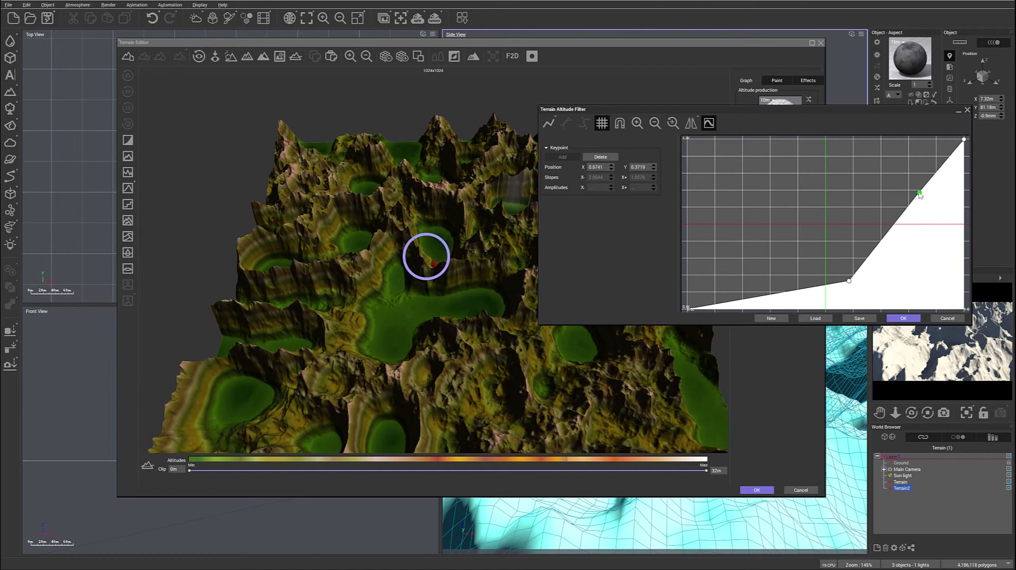
left_click_drag(919, 194, 937, 149)
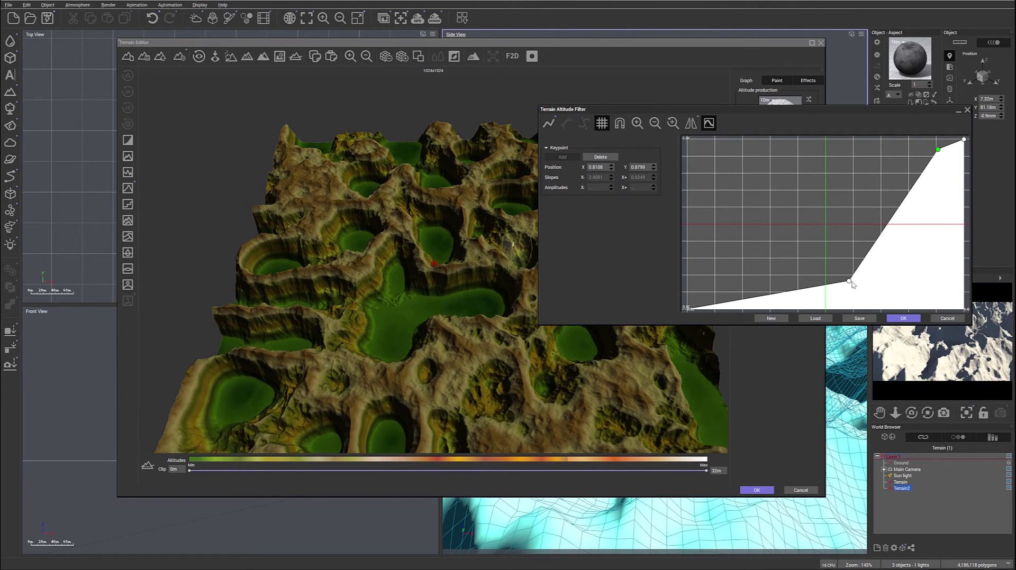
Set the altitude filter's upper keypoint to about X 0.88, Y 0.93 and the lower to about X 0.40, Y -0.35, and accept the curve
left_click_drag(850, 282, 921, 285)
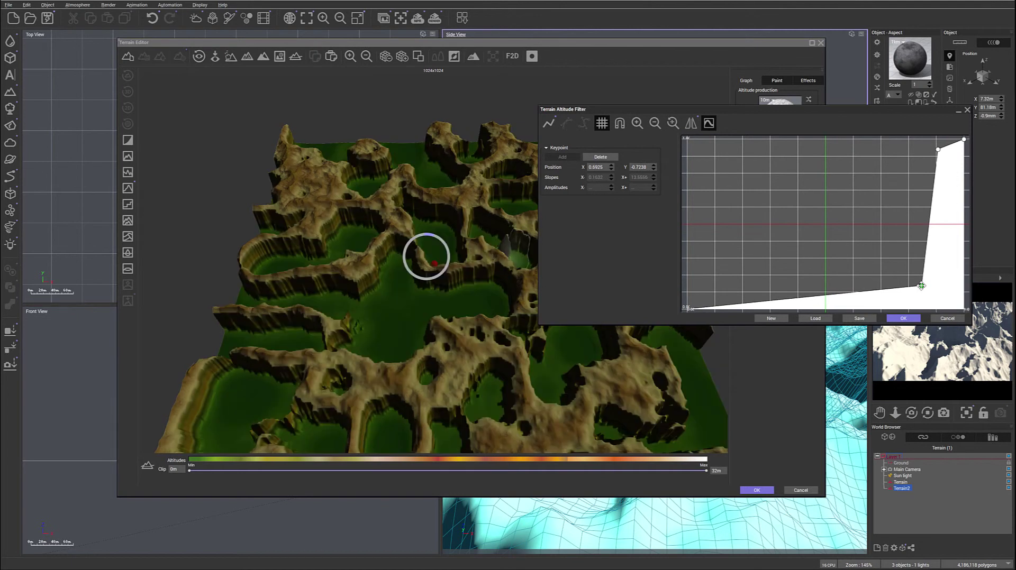
left_click_drag(921, 286, 926, 285)
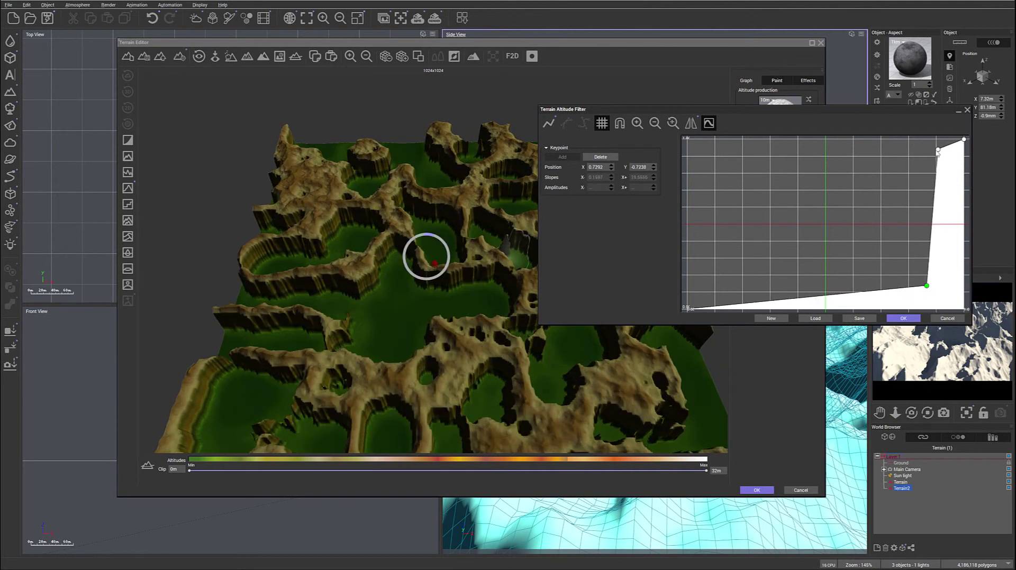
left_click_drag(939, 150, 947, 145)
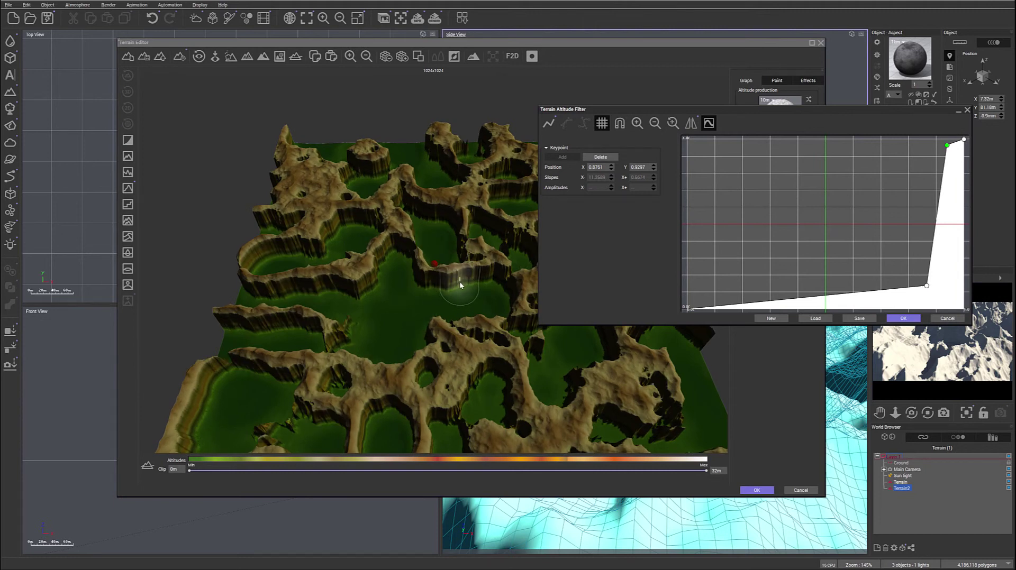
left_click_drag(928, 284, 883, 236)
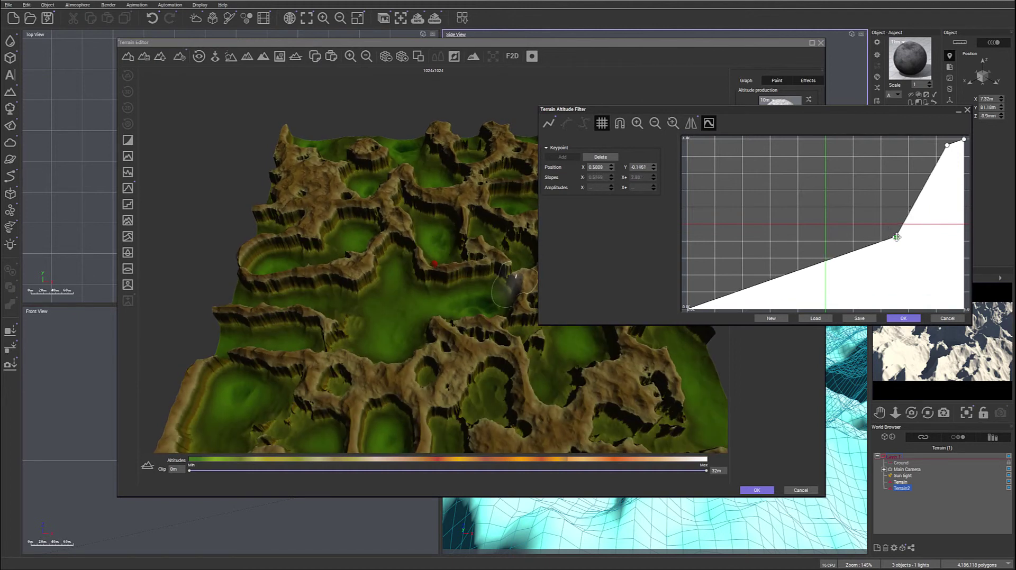
left_click_drag(898, 238, 881, 254)
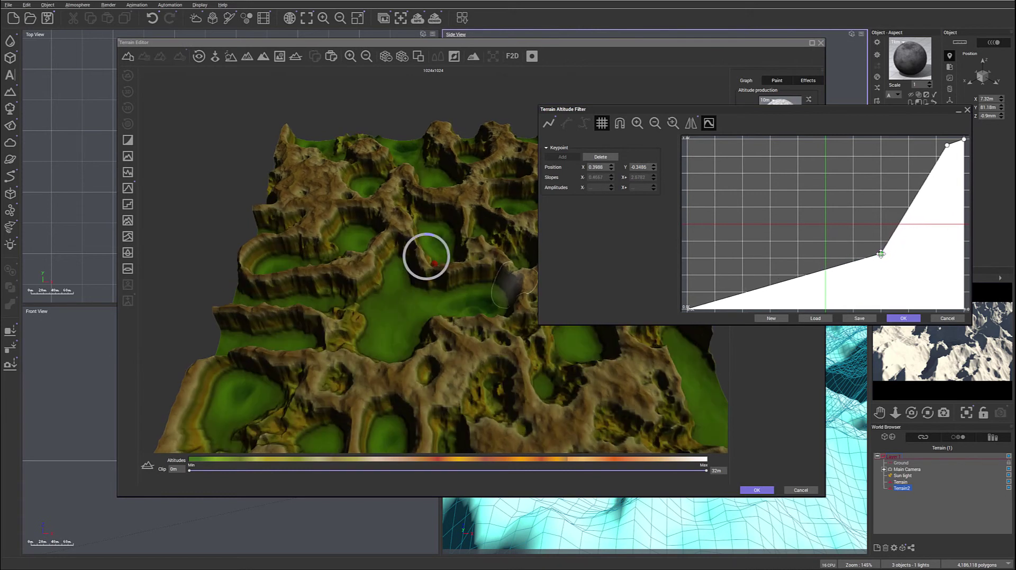
left_click(900, 319)
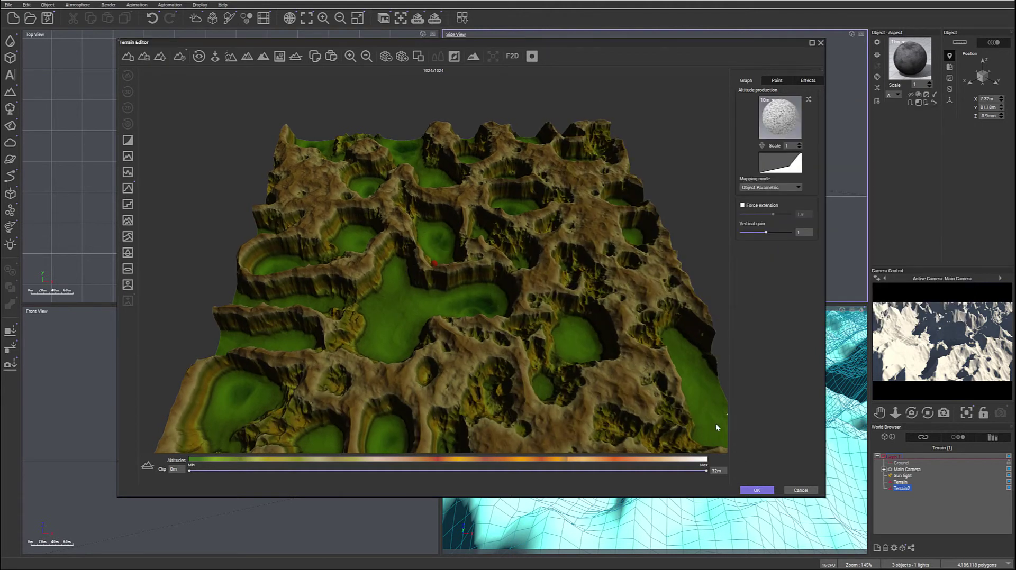
Zero the edges of the second terrain and accept the Terrain Editor changes
left_click_drag(629, 311, 608, 310)
left_click(127, 140)
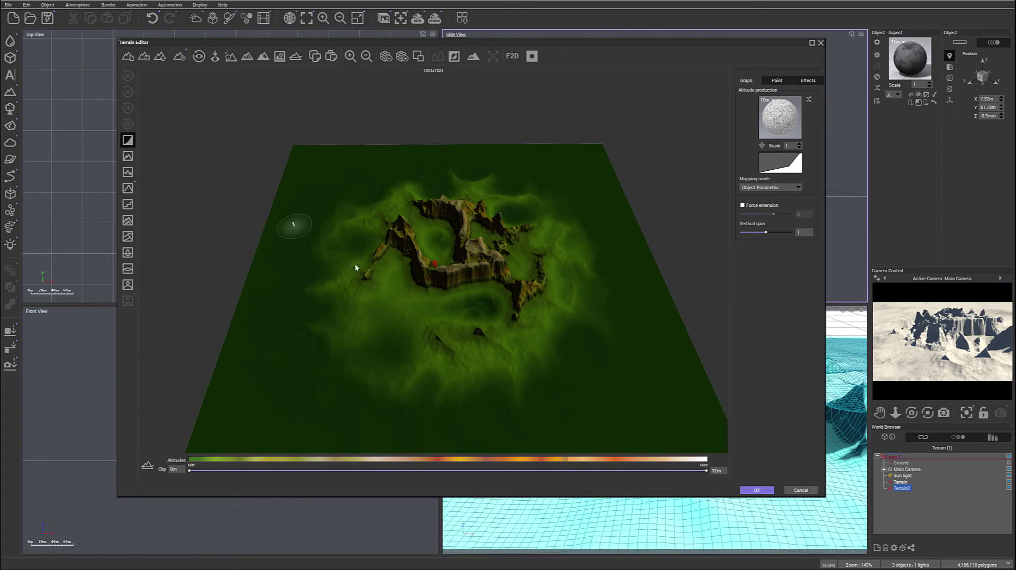
left_click(757, 490)
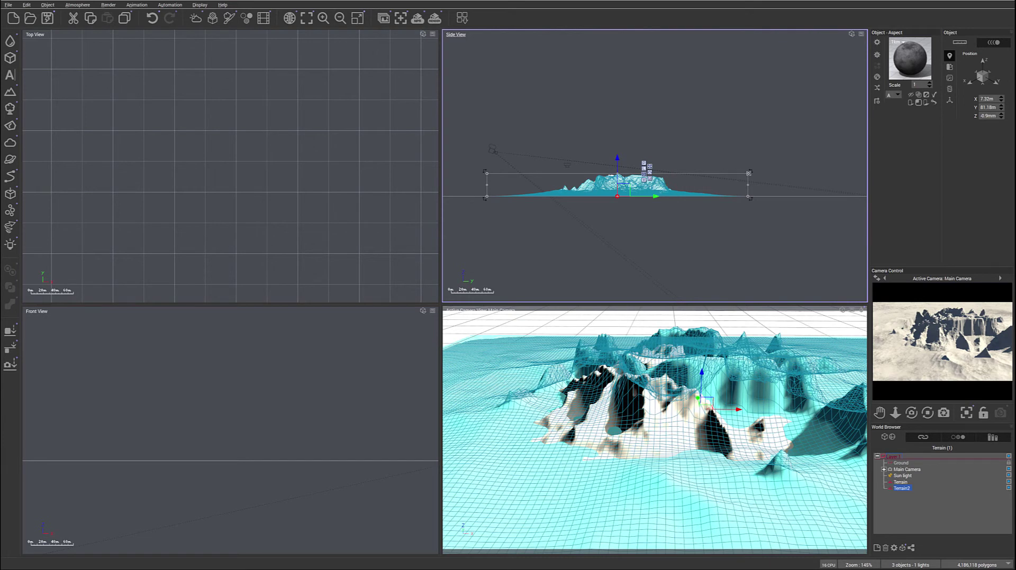
Shrink the second terrain to a small rock formation and place it in front of the mountain at about X 15 m, Y -21 m
left_click_drag(748, 173, 645, 206)
scroll(485, 184, "up", 4)
scroll(223, 159, "down", 12)
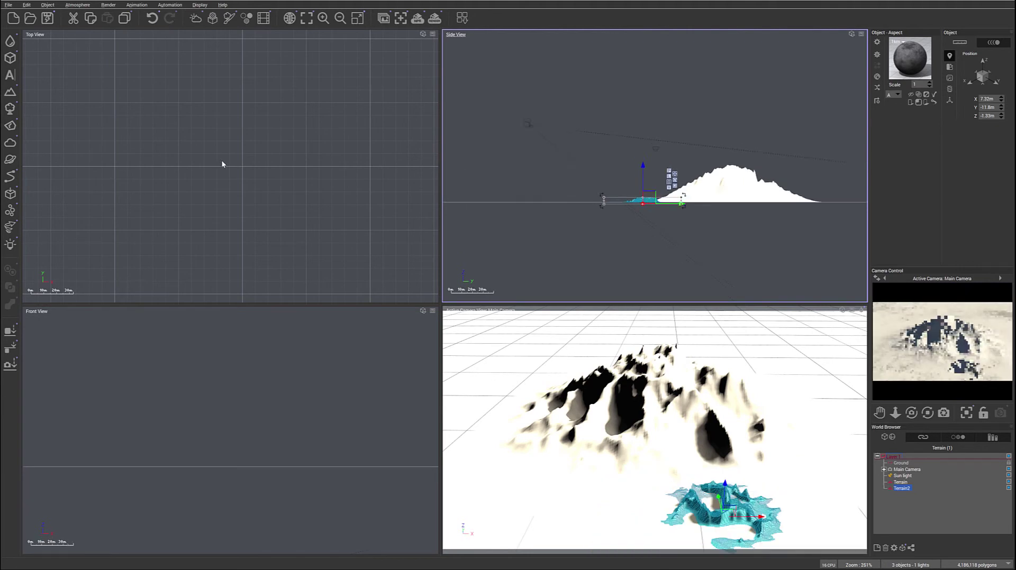
scroll(336, 169, "up", 10)
middle_click_drag(176, 202, 403, 208)
mouse_move(359, 155)
left_mouse_down()
mouse_move(364, 175)
mouse_move(373, 169)
left_mouse_up()
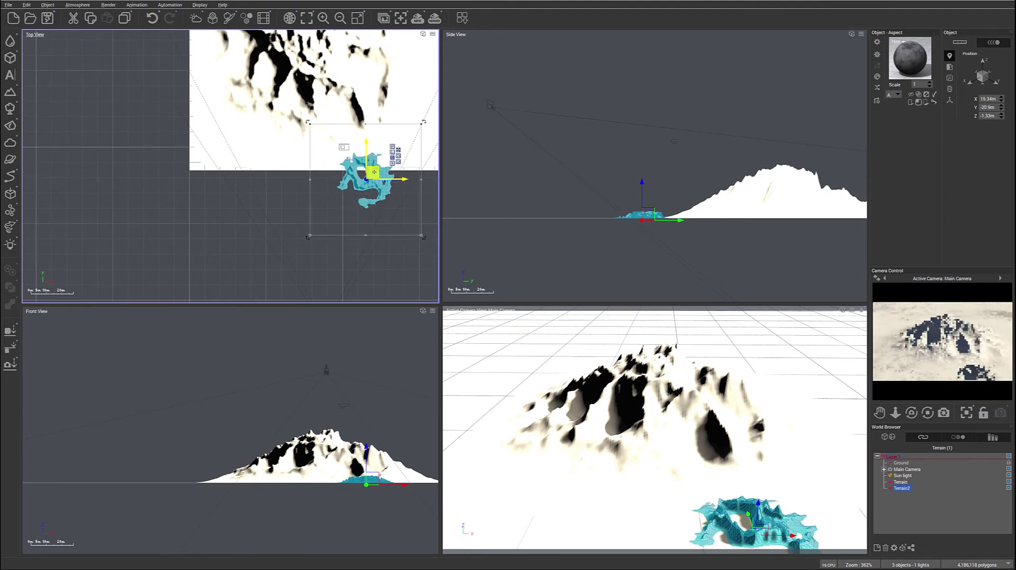
Try an enlarged copy of the rock terrain at about X -150 m, Y 103 m, with edge zeroing turned off in the Terrain Editor
scroll(374, 172, "down", 3)
left_click_drag(374, 170, 146, 47, "alt")
right_click(263, 129)
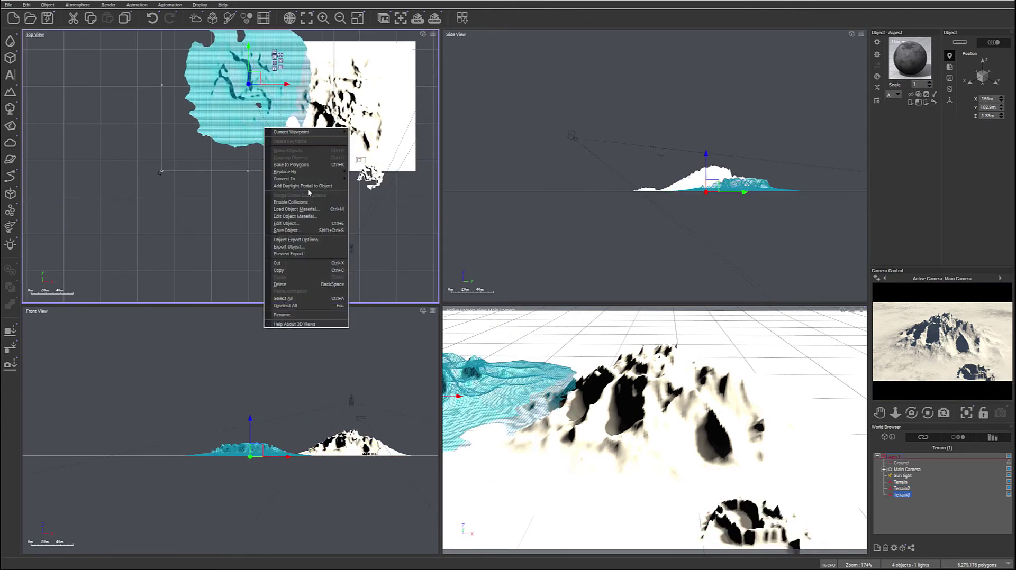
left_click(288, 223)
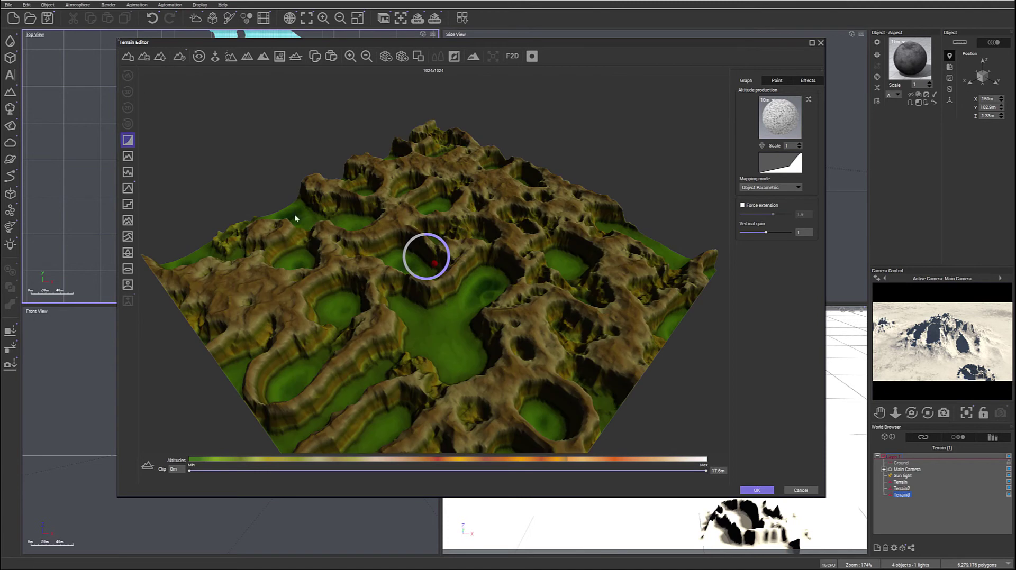
left_click(756, 490)
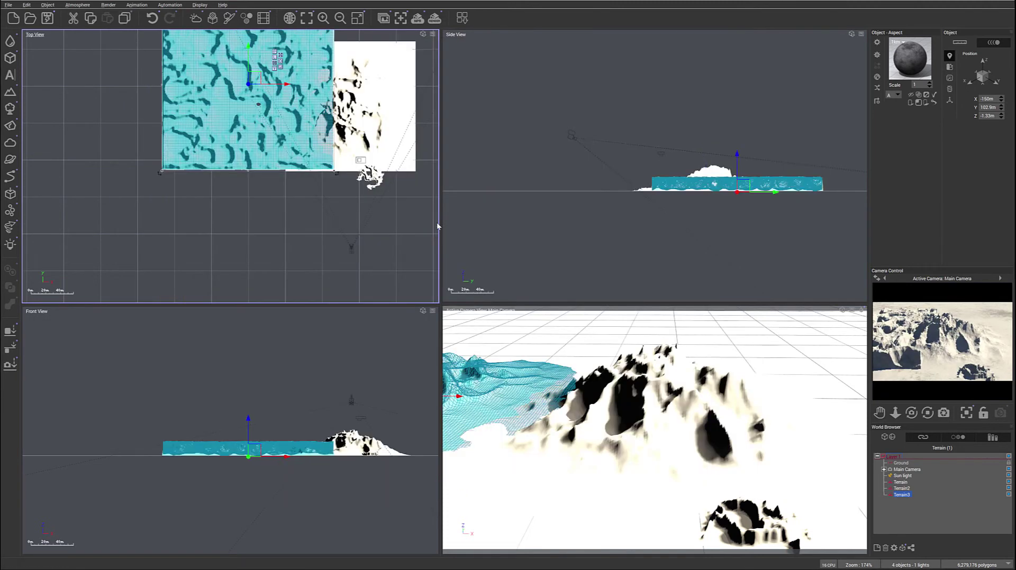
Try flattening the large terrain copy over the mountain at about X -35 m, Y 43 m, and delete it
left_click(706, 178)
left_click_drag(737, 177, 735, 186)
left_click_drag(254, 75, 340, 122)
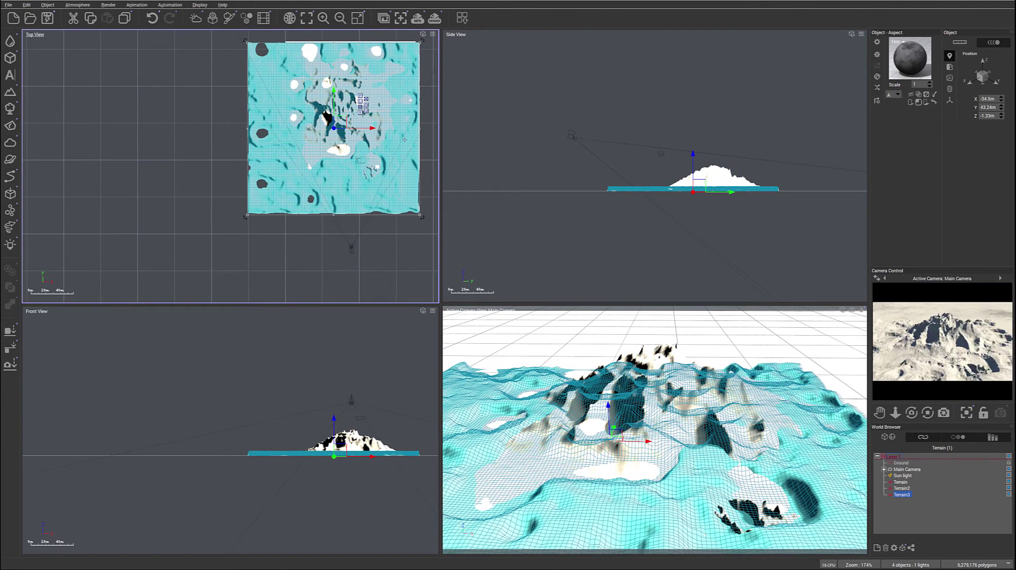
right_click_drag(357, 149, 343, 203)
key("Delete")
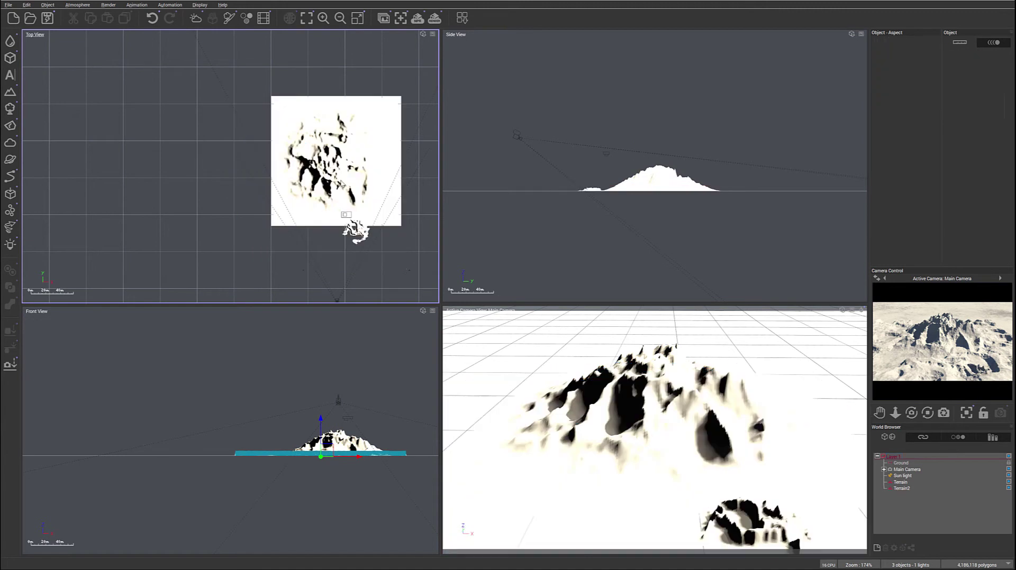
Move the small rock terrain to about X 22 m, Y -13.5 m and duplicate it to about X -121 m, Y 153 m
mouse_move(360, 225)
left_mouse_down()
mouse_move(350, 229)
mouse_move(362, 221)
left_mouse_up()
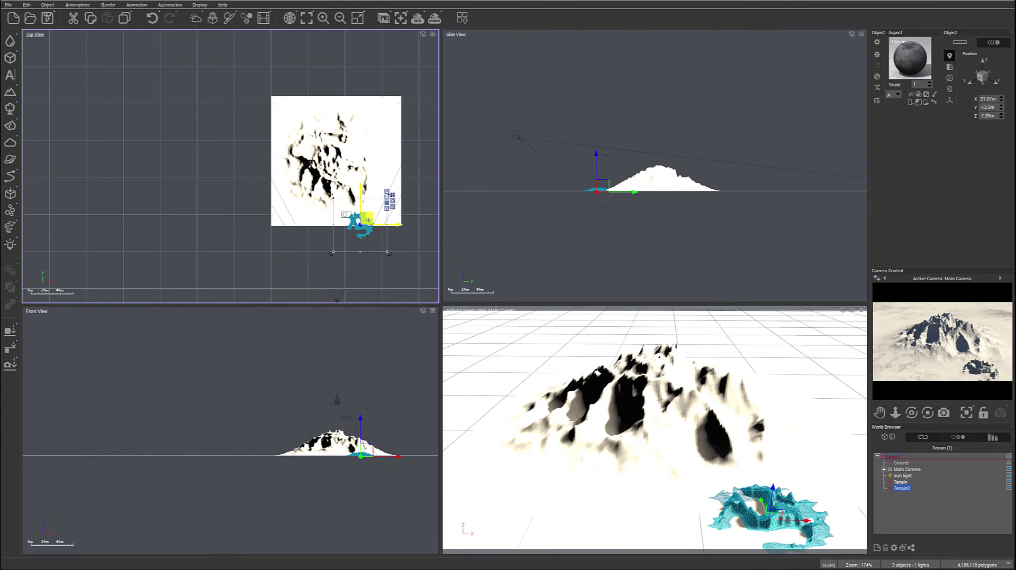
left_click_drag(368, 220, 263, 97, "alt")
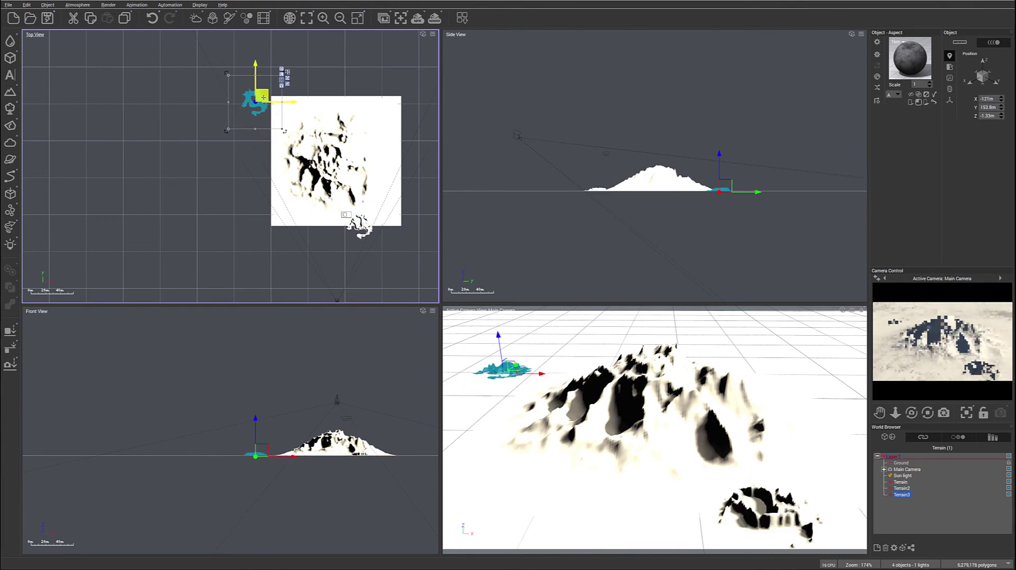
Reshape the copied rock terrain with an altitude filter keypoint at about X 0.2, Y -0.28, and accept the curve and terrain
double_click(263, 97)
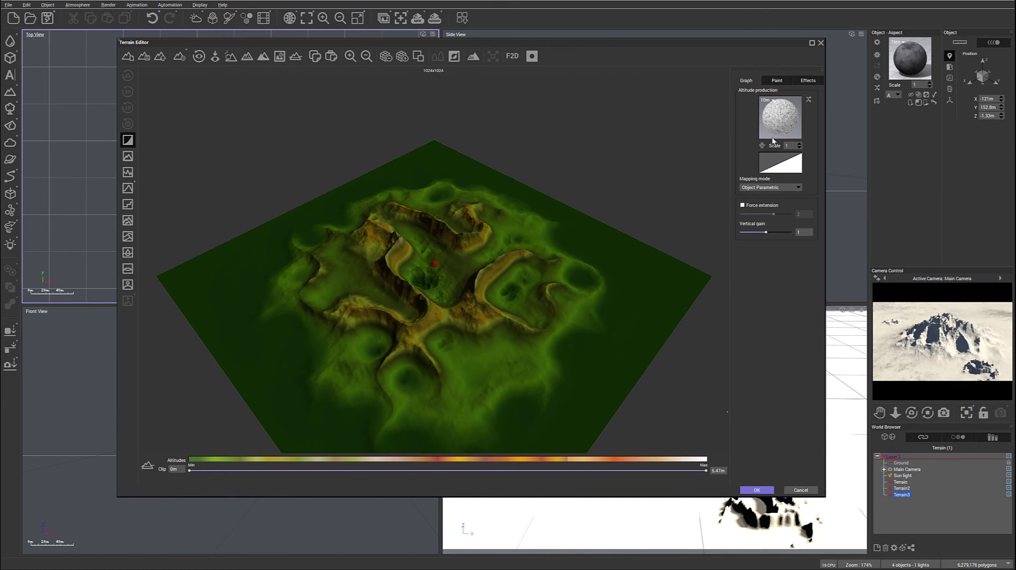
right_click(772, 165)
left_click(790, 170)
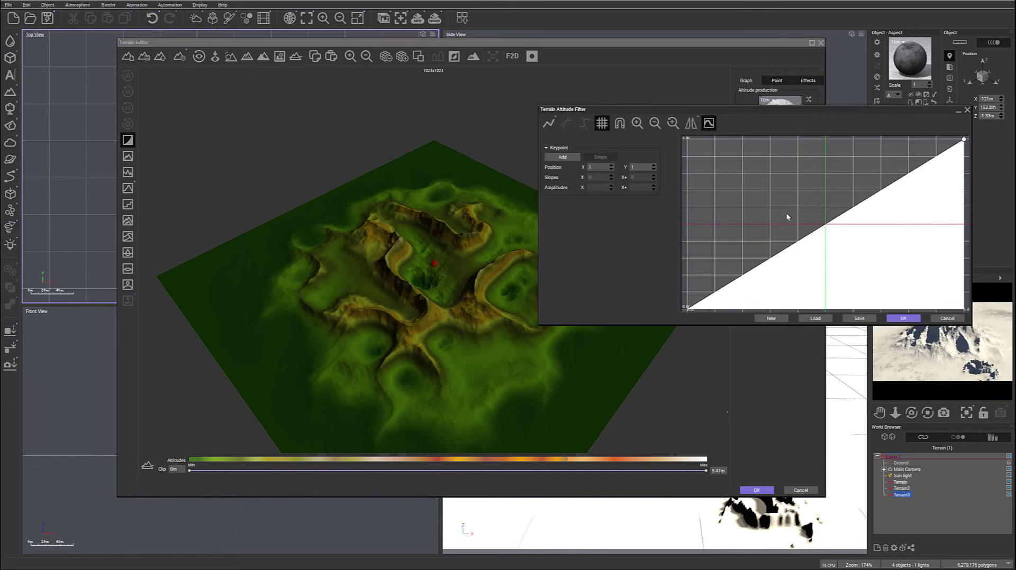
left_click(828, 229)
left_click_drag(828, 229, 853, 247)
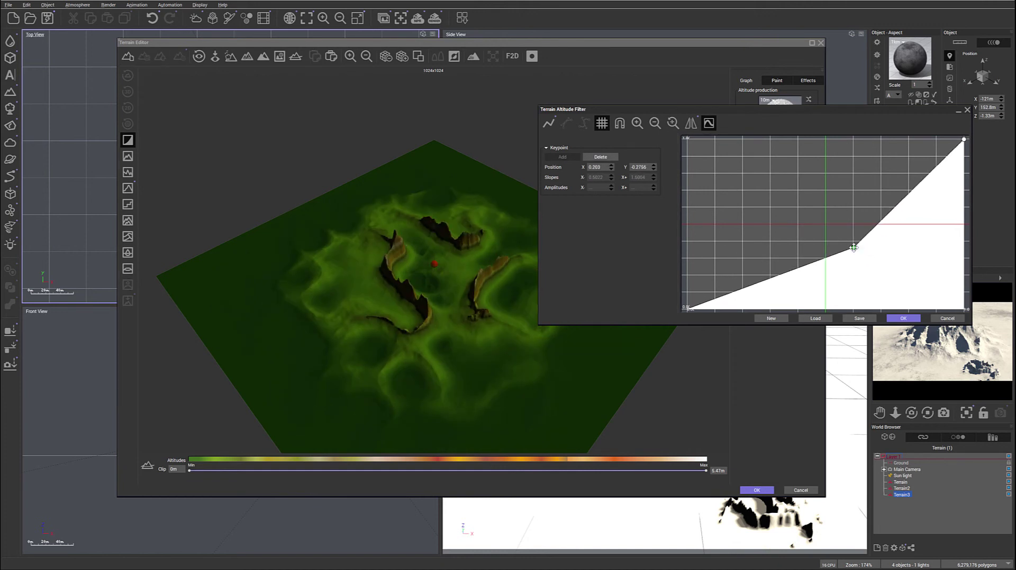
left_click(903, 318)
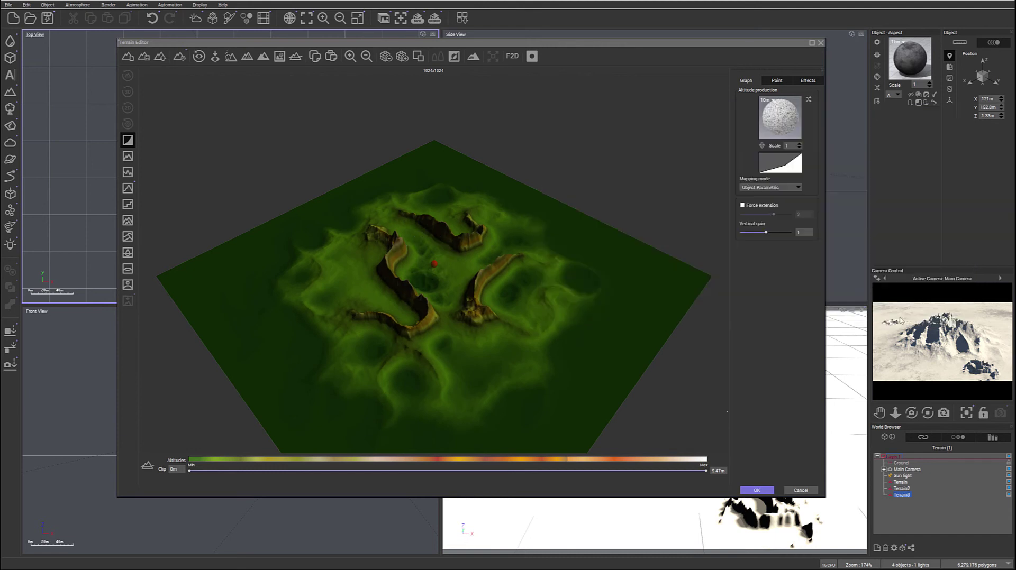
left_click(758, 490)
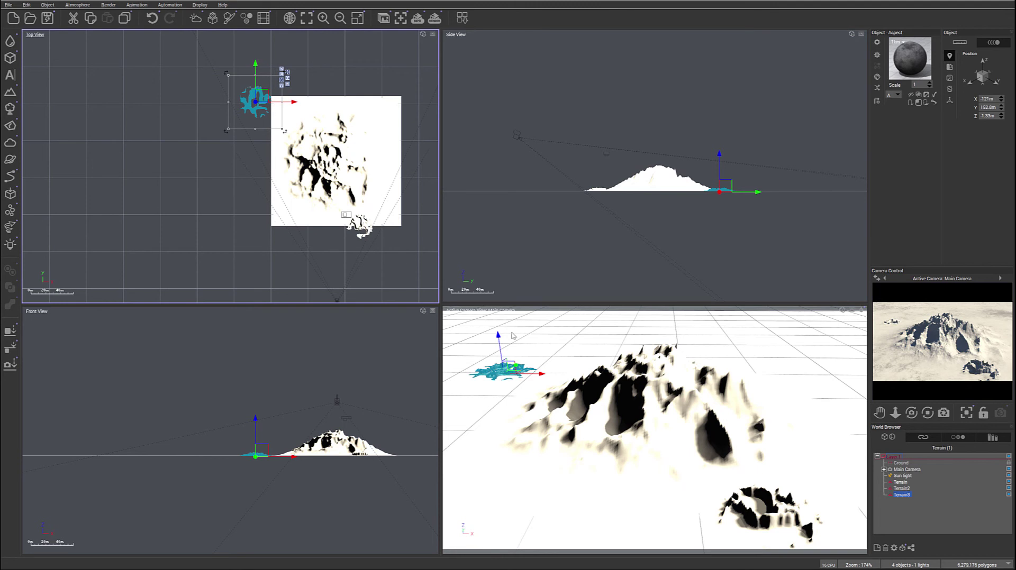
Move the rock copy to about X -111 m, Y 85 m, and place a slightly larger duplicate at about X 49 m, Y 9 m
left_click_drag(258, 101, 269, 145)
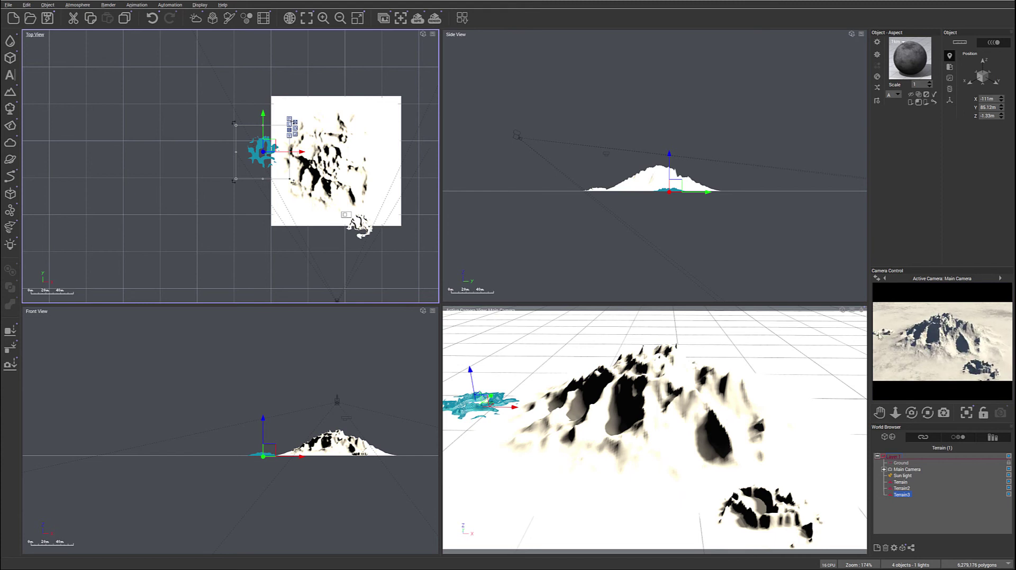
left_click_drag(269, 144, 380, 207, "alt")
left_click_drag(419, 239, 421, 246)
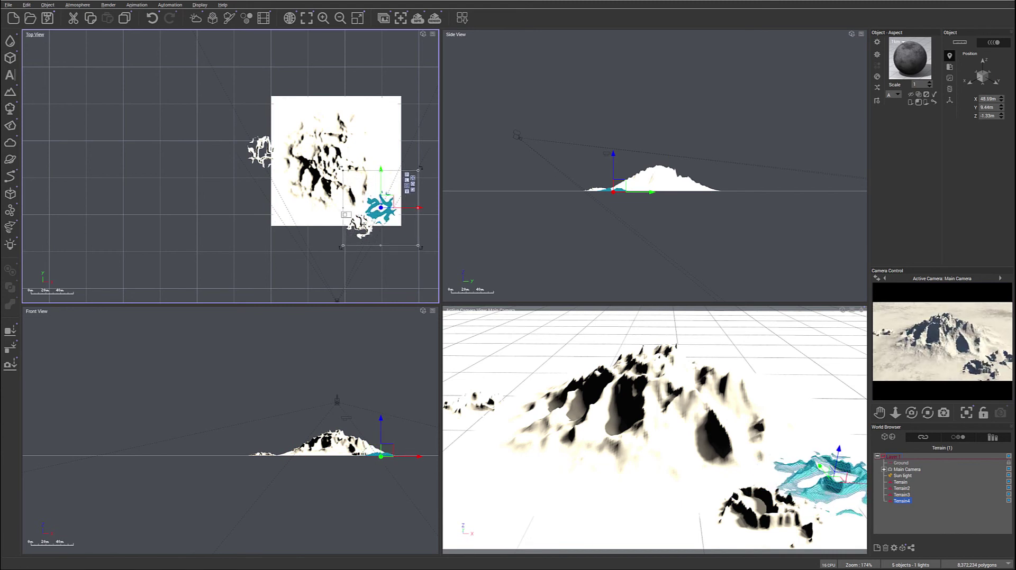
Move the newest rock copy to about X 45 m, Y 7.7 m, and render the main camera view to check the placement
left_click_drag(386, 201, 383, 203)
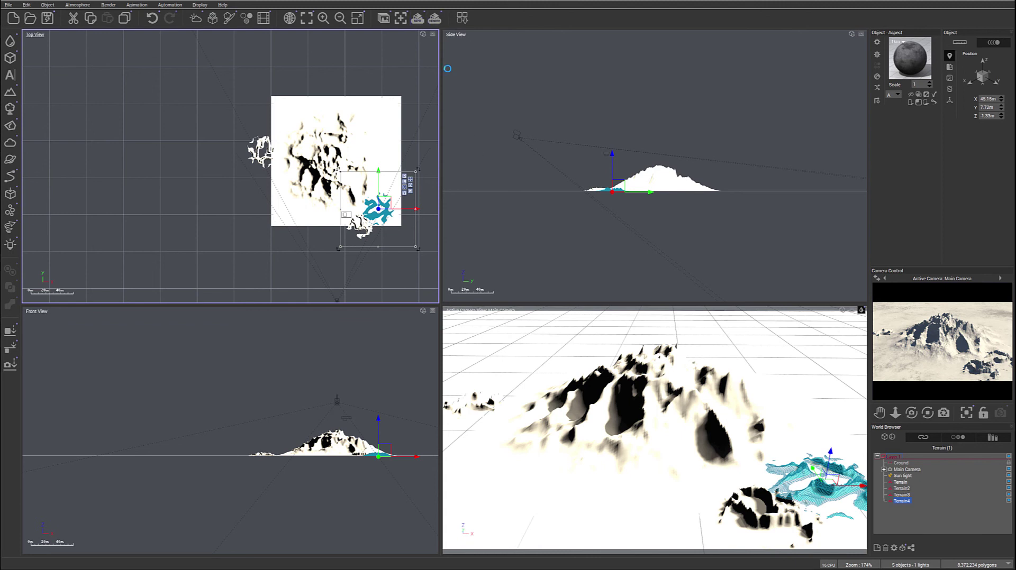
left_click(418, 18)
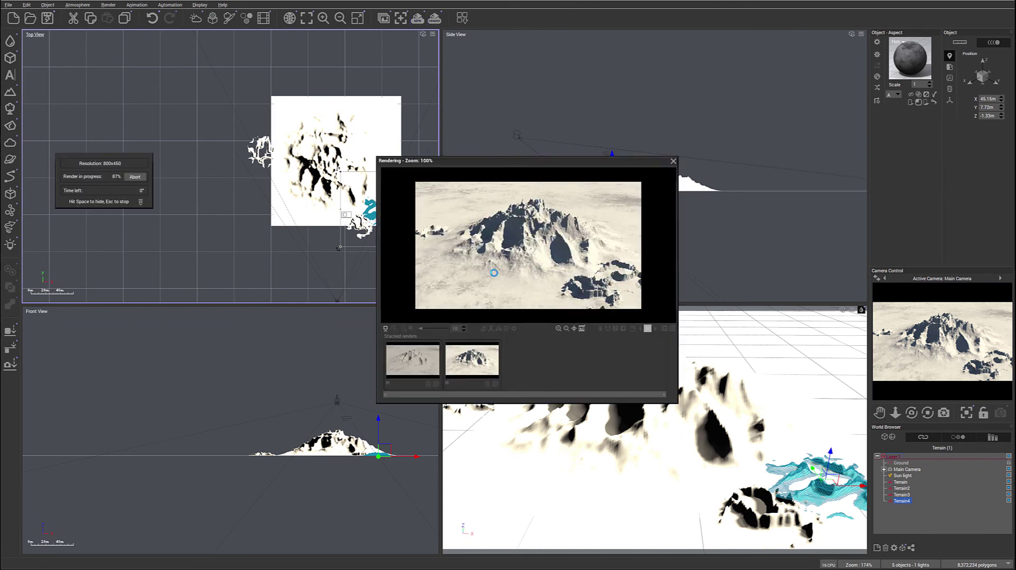
left_click(348, 257)
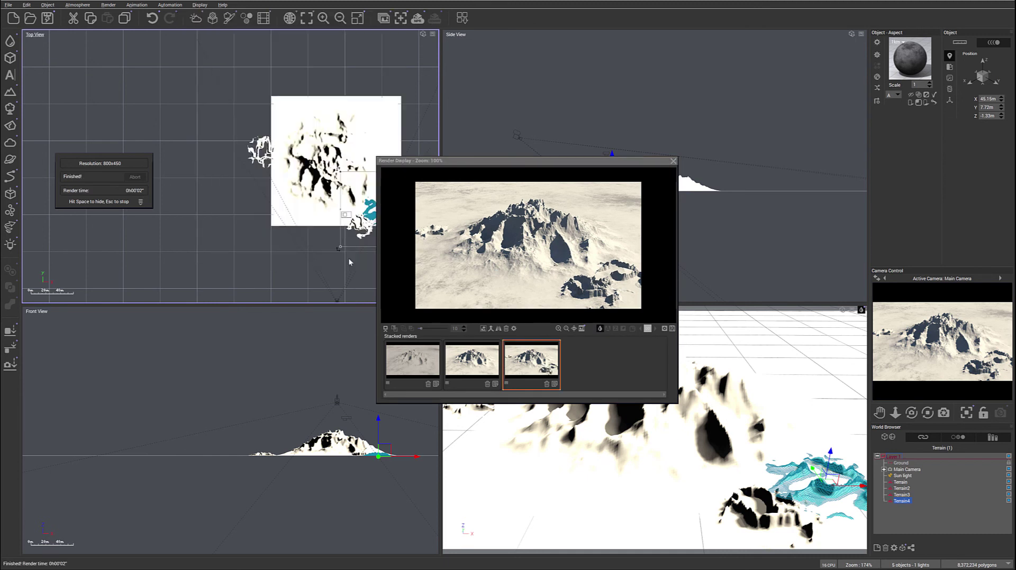
left_click(672, 161)
Adjust the newest rock copy's height, and raise Terrain3 to about Z -41 cm and Terrain2 to about Z -46 cm
scroll(610, 174, "up", 6)
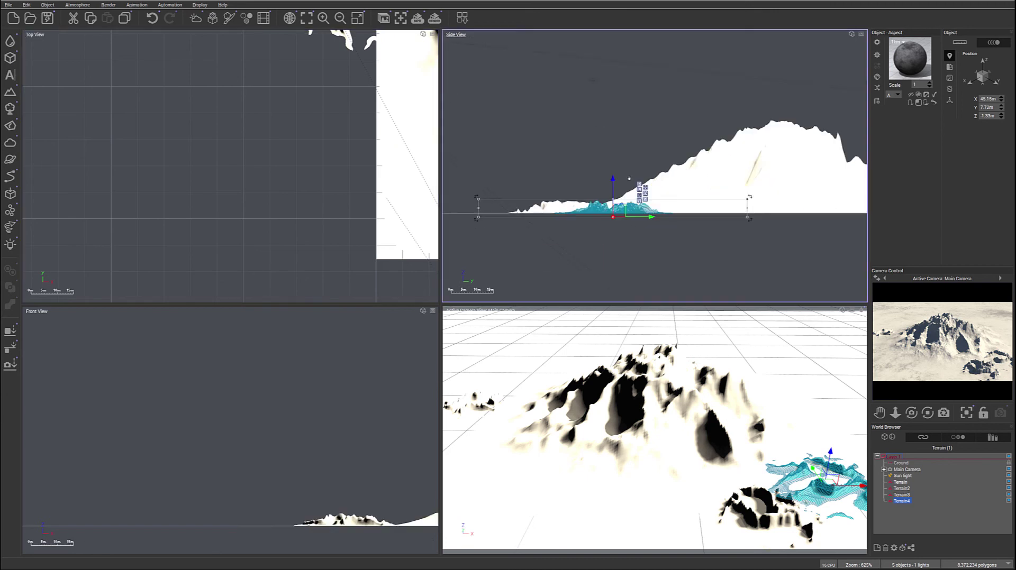
left_click_drag(610, 172, 609, 196)
left_click(901, 495)
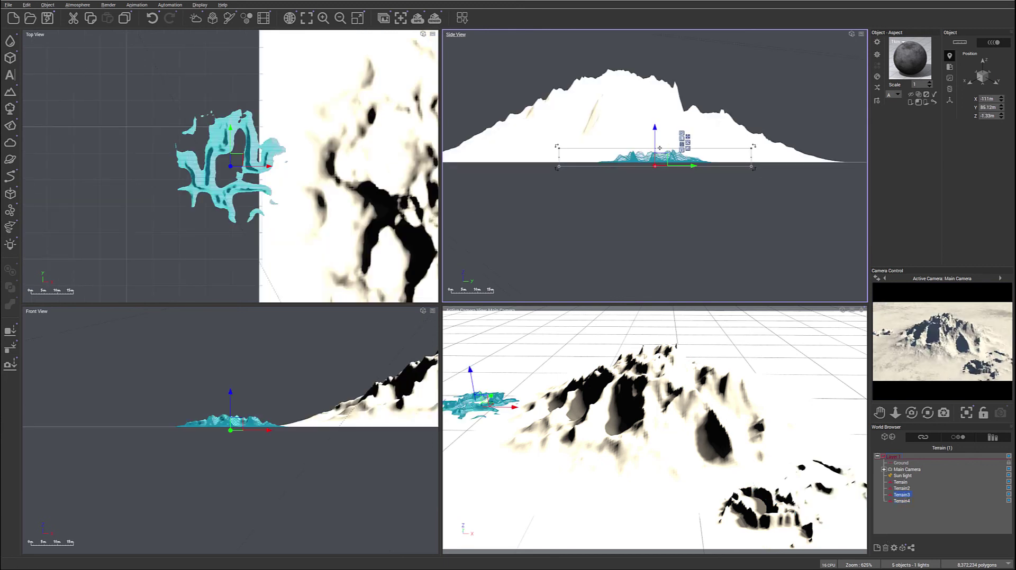
left_click_drag(655, 167, 655, 164)
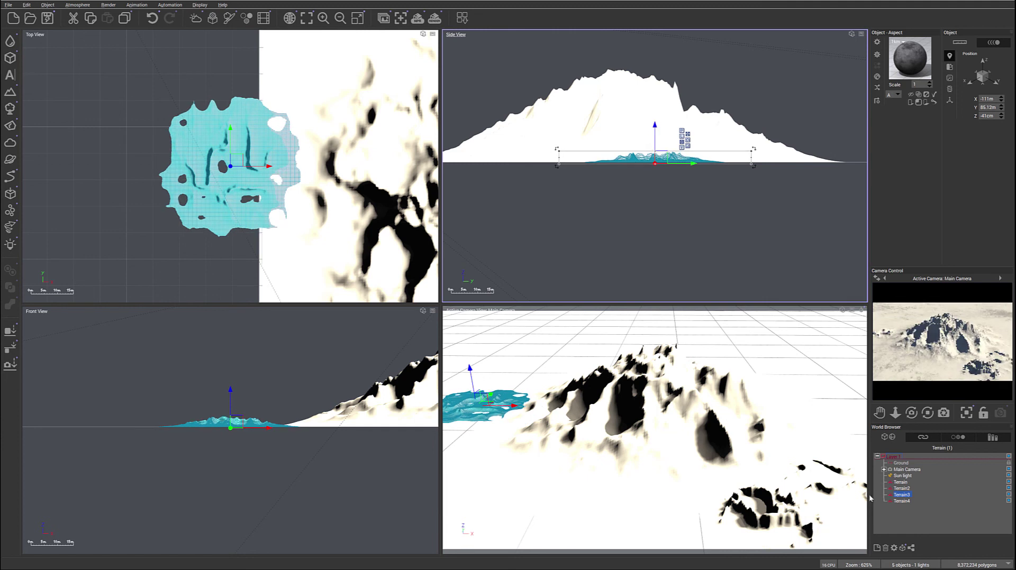
left_click(904, 488)
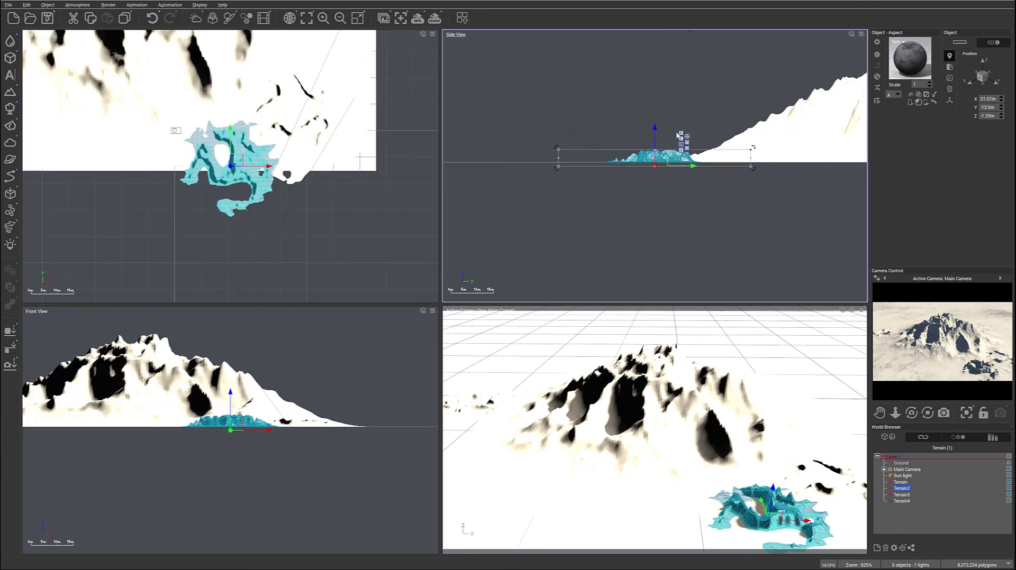
left_click_drag(655, 155, 656, 153)
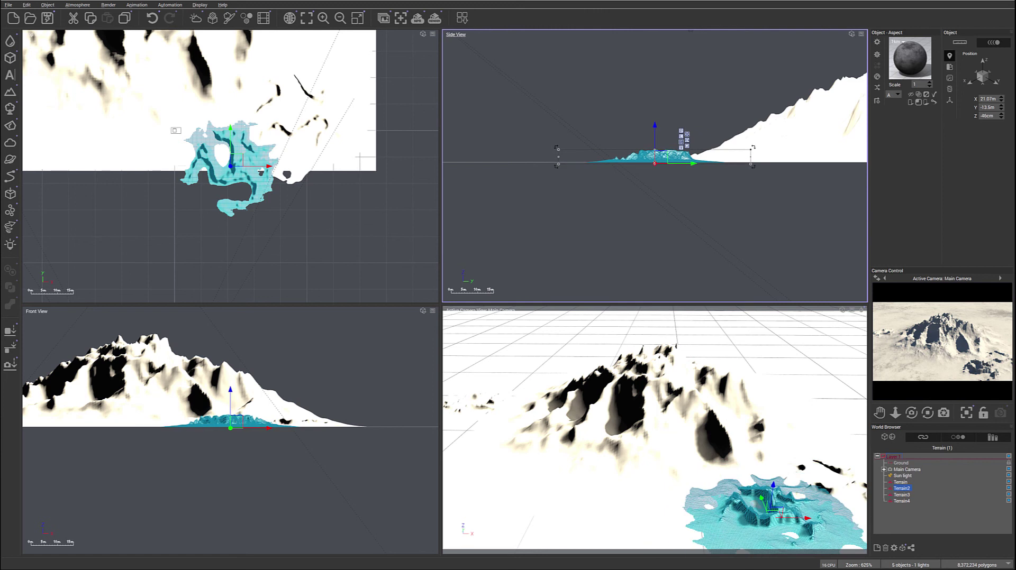